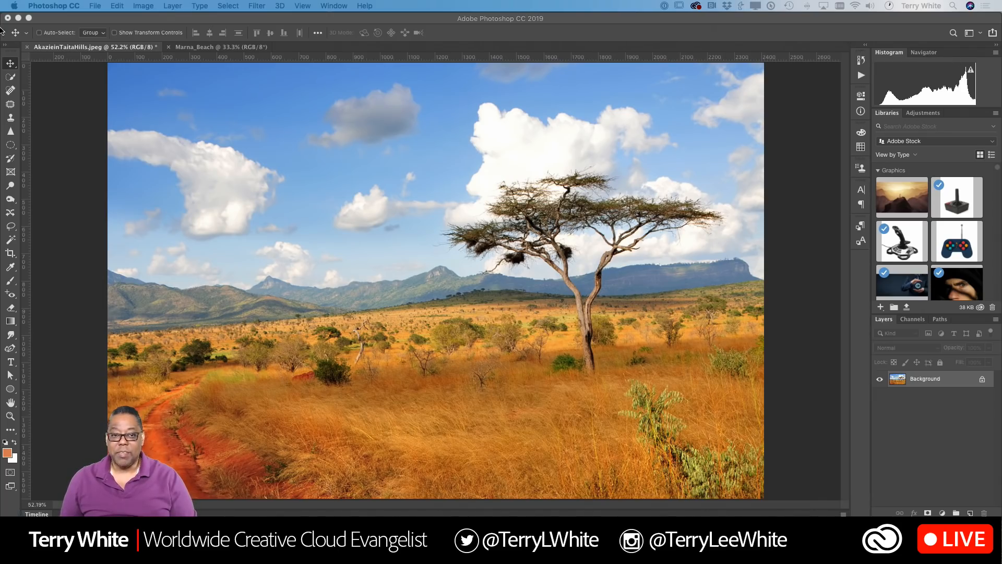
Step: Compare the AkazieinTaitaHills.jpeg landscape with the Marna_Beach portrait by switching between the two open documents
left_click(178, 25)
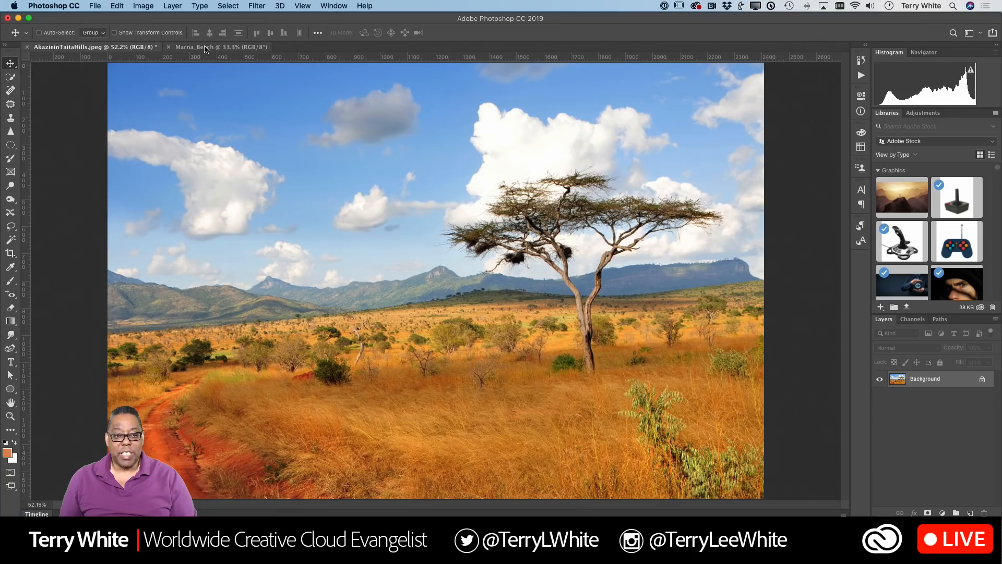
left_click(205, 49)
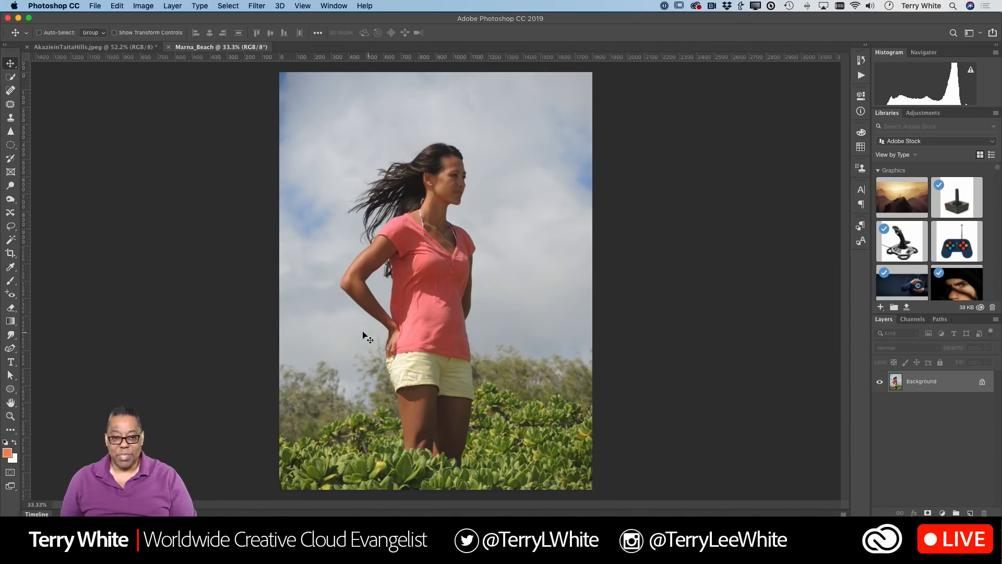
left_click(57, 47)
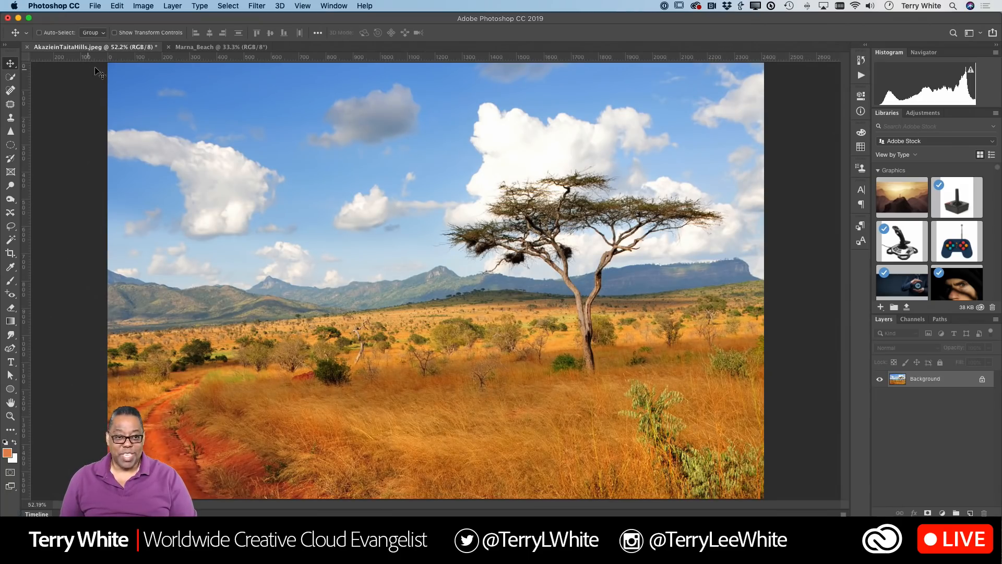
left_click(199, 48)
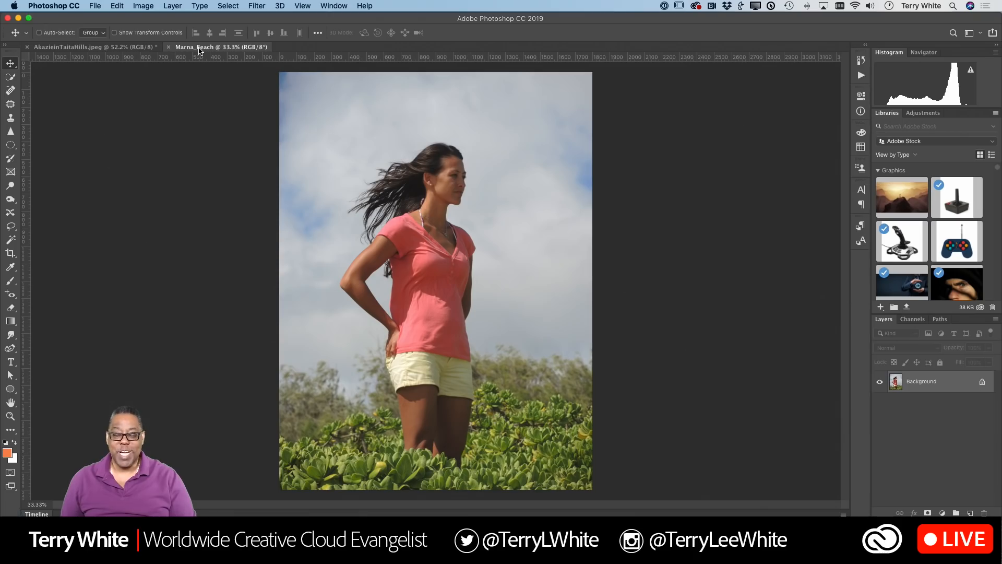
left_click(115, 47)
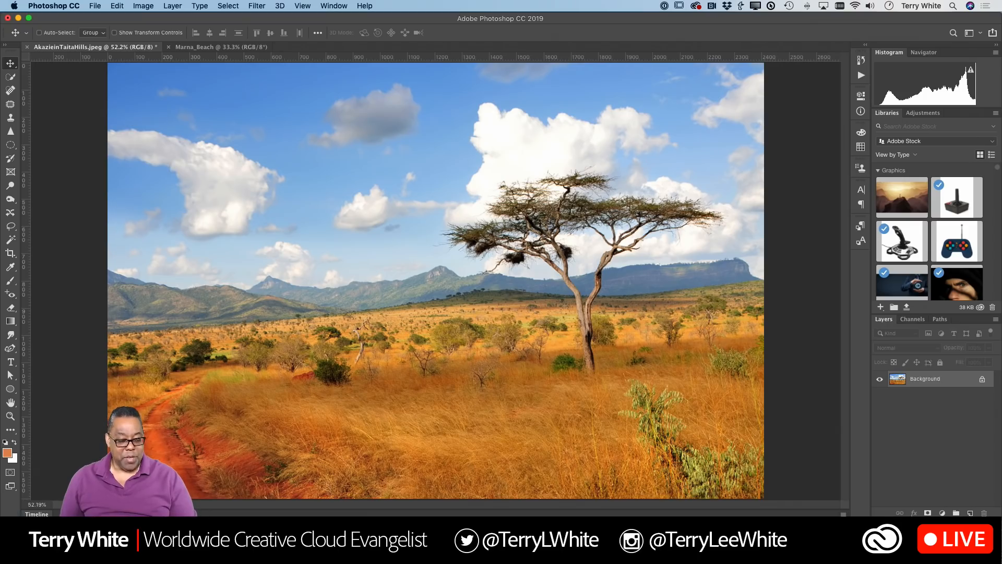
Step: Place the Marna_Beach file from Finder's SecondaryImages folder into the landscape, shrink it and move it lower left, and delete the placed layer
key("super+Tab")
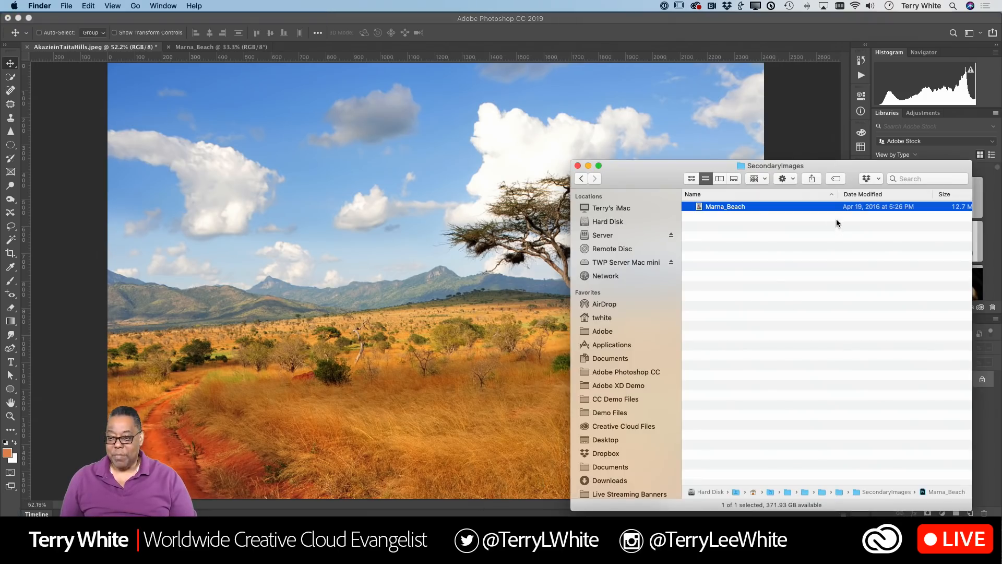
left_click_drag(725, 205, 393, 297)
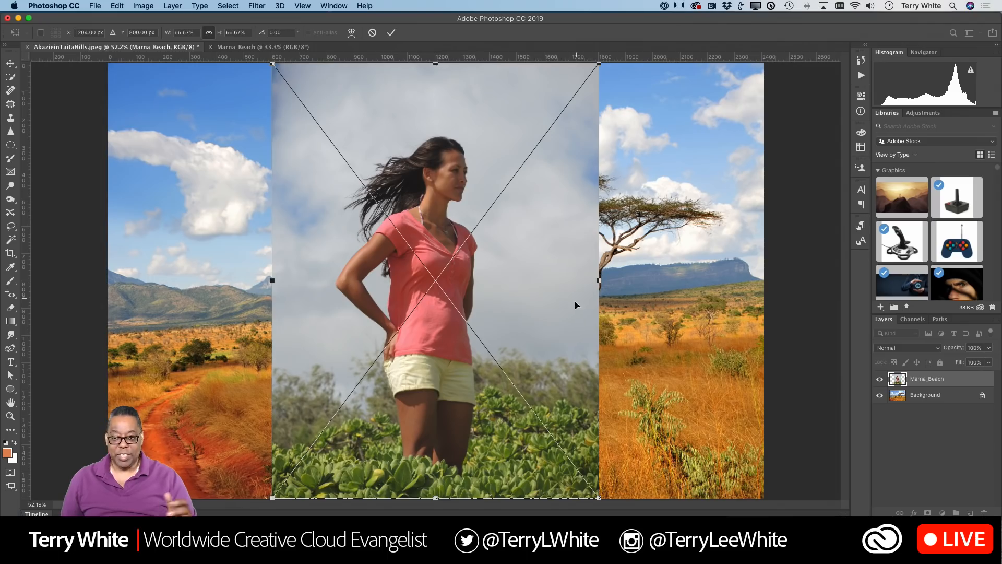
left_click_drag(605, 67, 562, 111)
left_click_drag(503, 263, 418, 293)
key("Return")
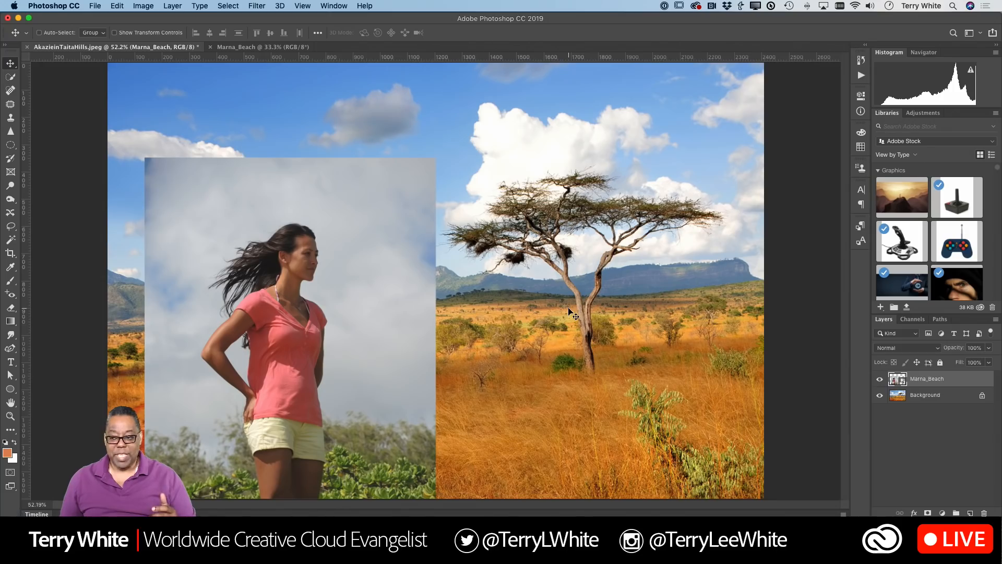
left_click_drag(941, 380, 984, 513)
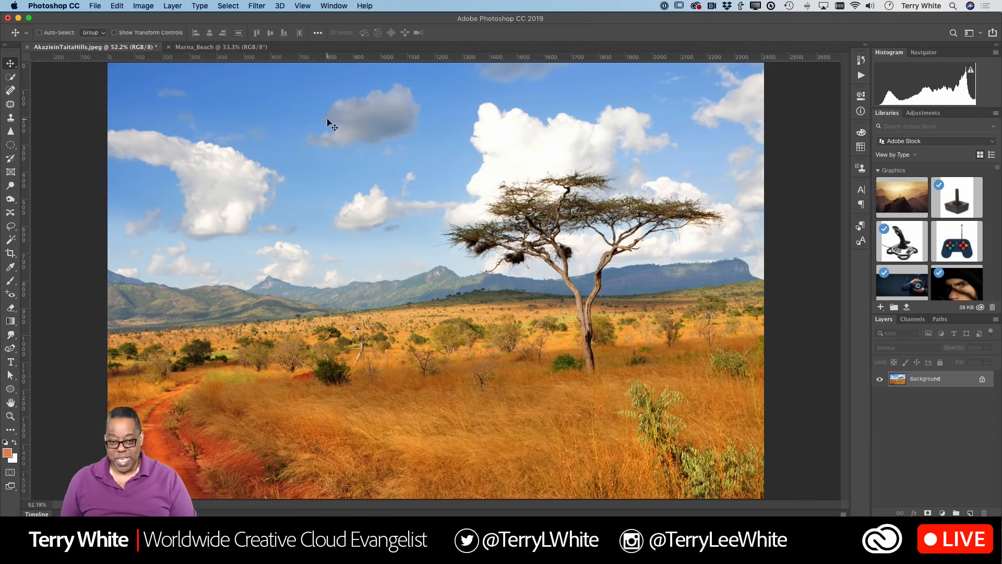
Step: Copy the Marna_Beach photo into AkazieinTaitaHills.jpeg as a new layer and delete that layer
left_click(224, 47)
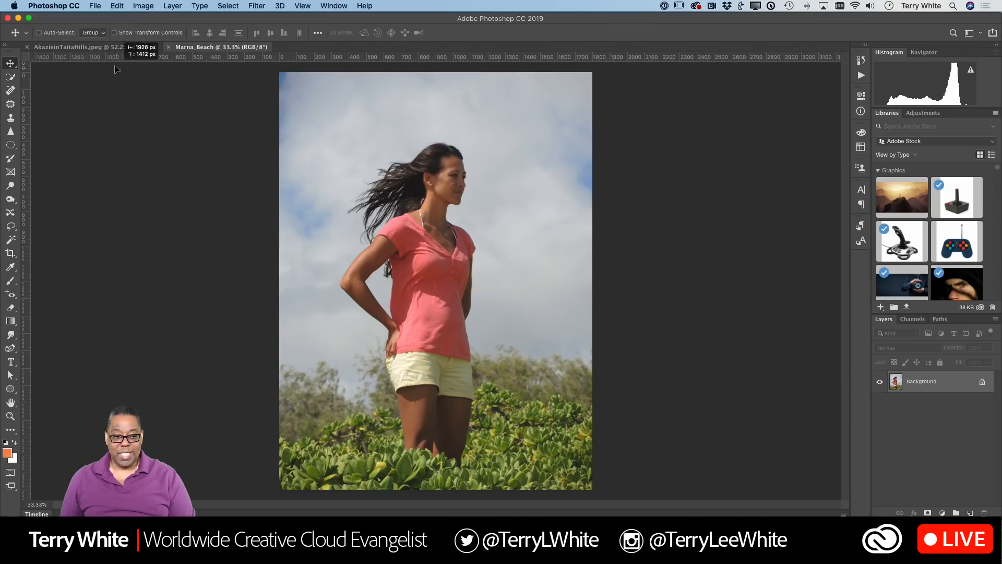
left_click(105, 46)
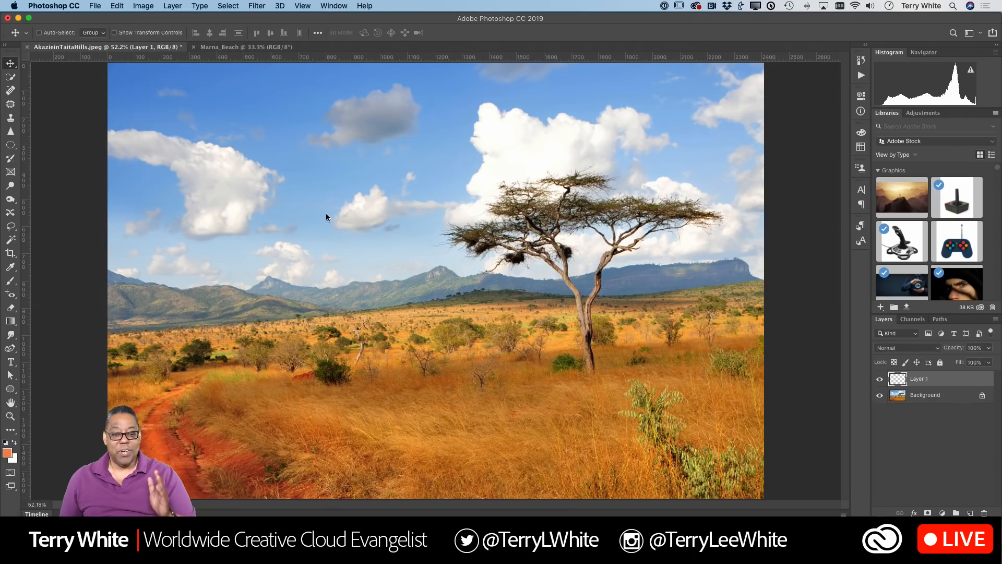
key("super+v")
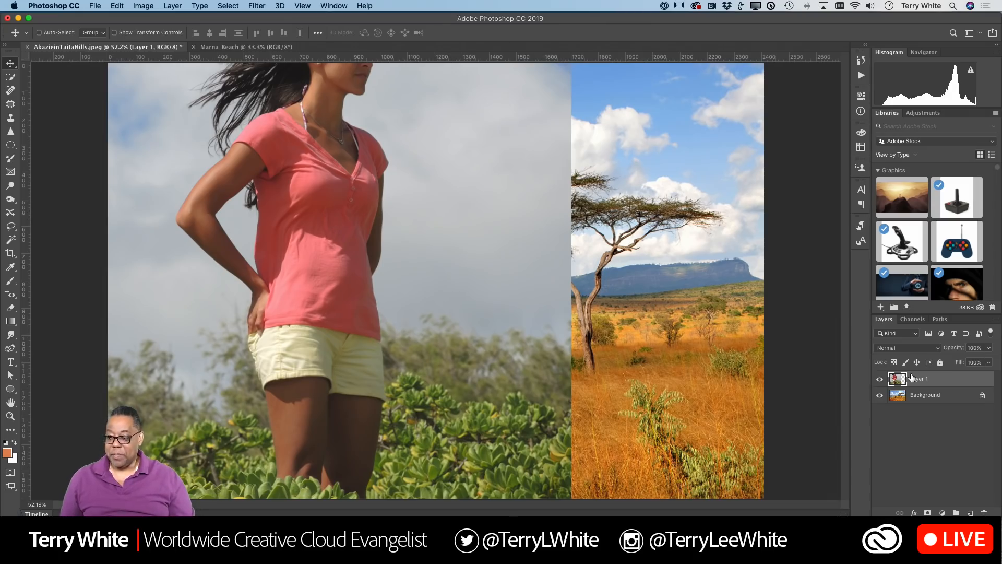
left_click_drag(920, 380, 984, 512)
Step: Duplicate the Background layer of Marna_Beach into the AkazieinTaitaHills.jpeg document and switch to that document
left_click(229, 47)
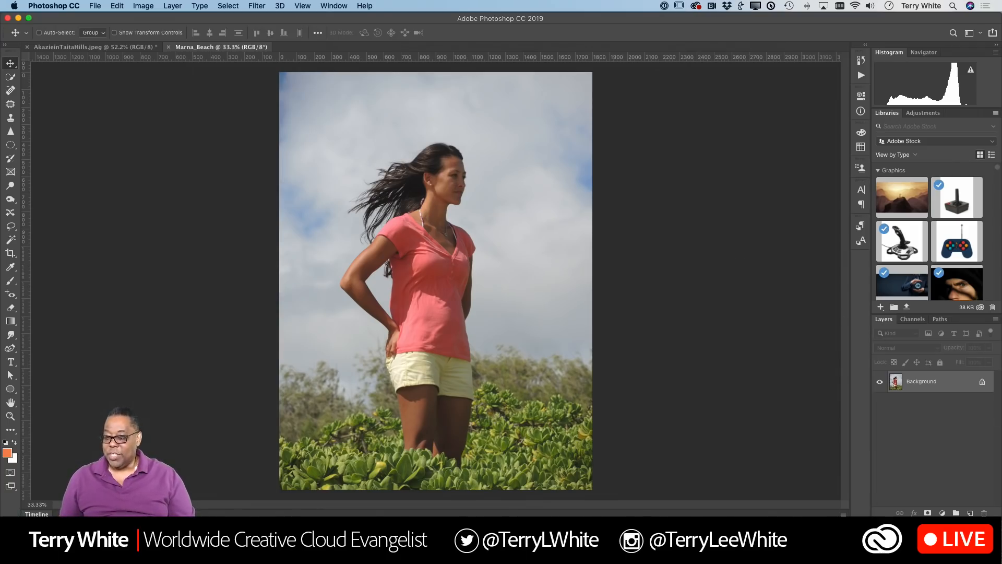
right_click(948, 385)
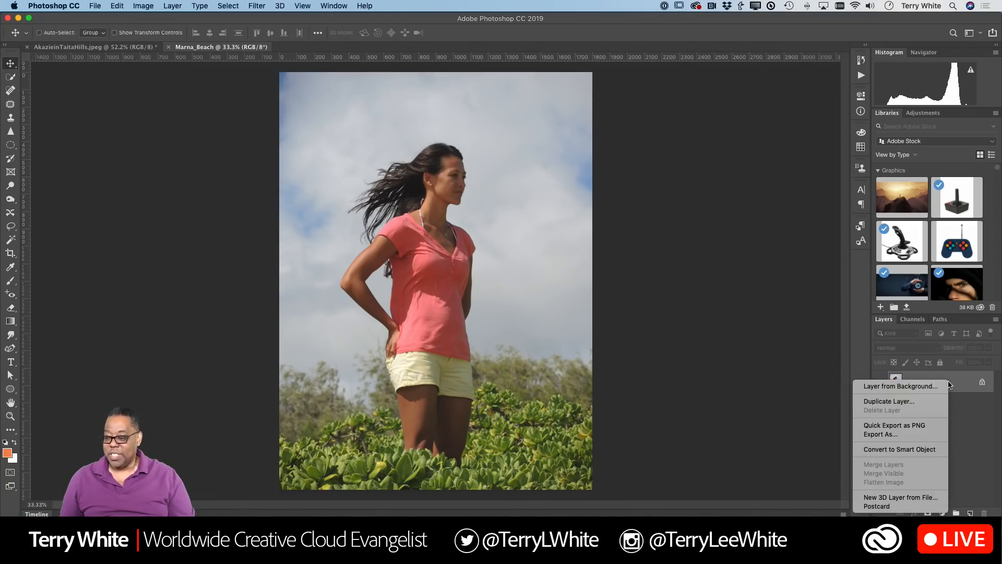
left_click(919, 400)
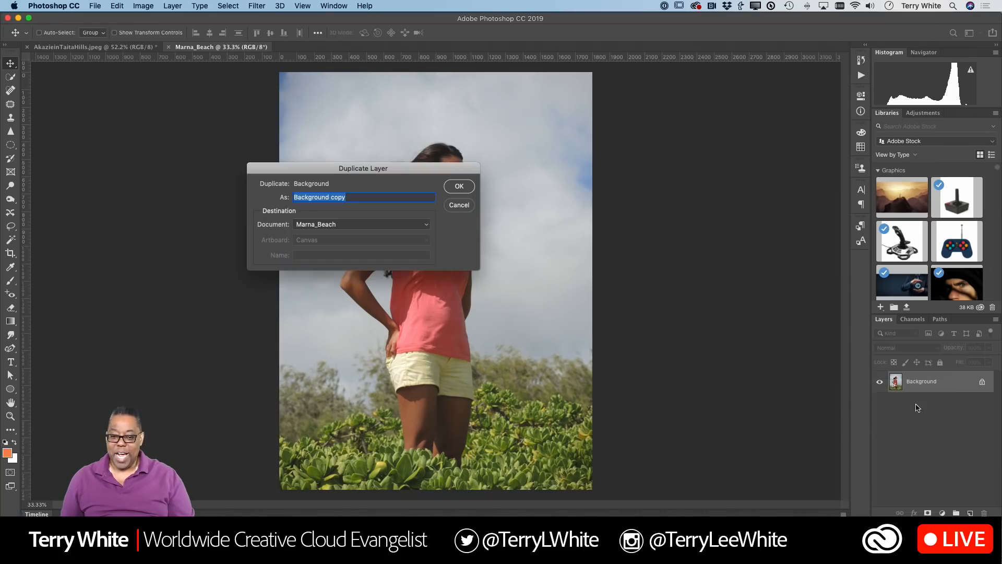
left_click(426, 226)
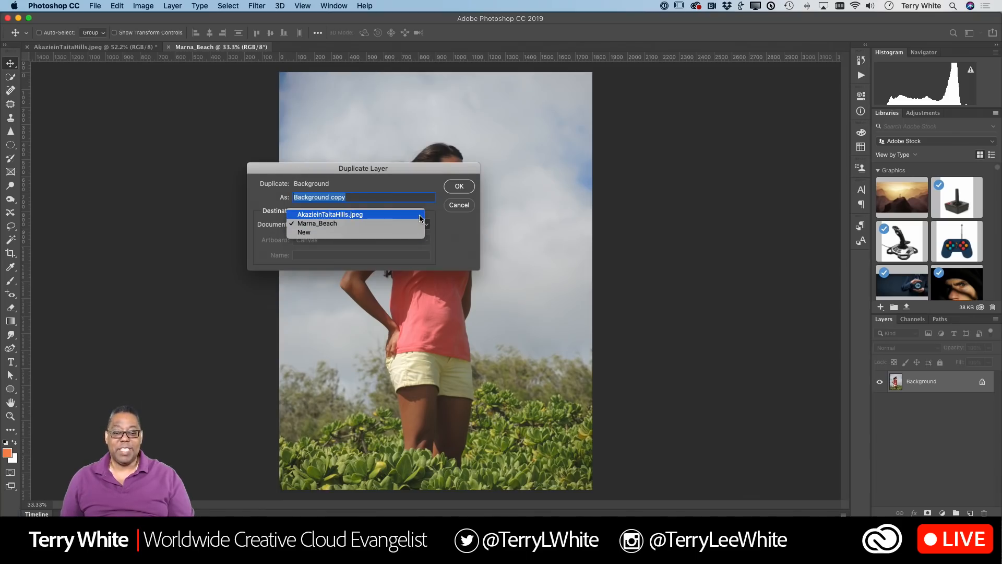
left_click(421, 216)
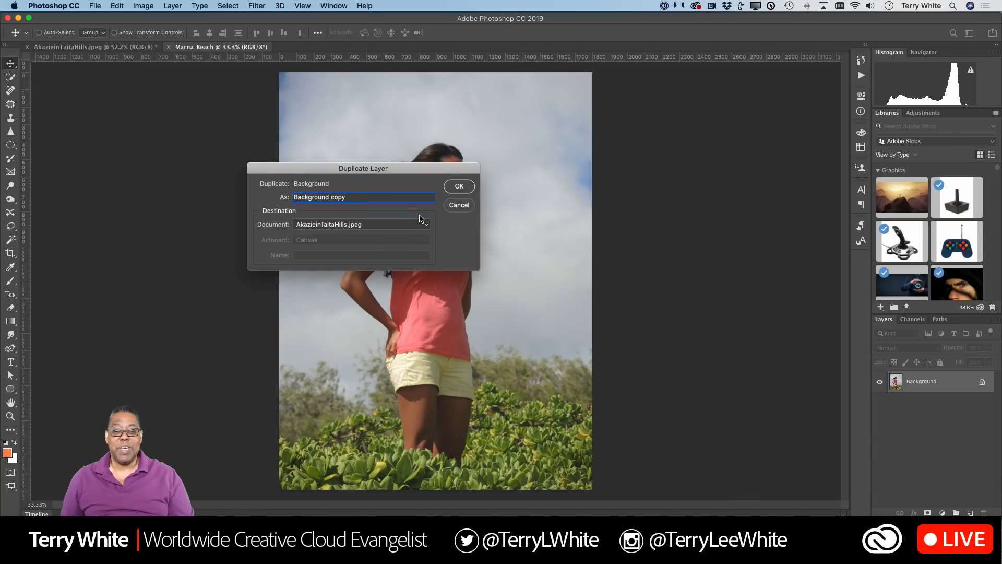
left_click(453, 191)
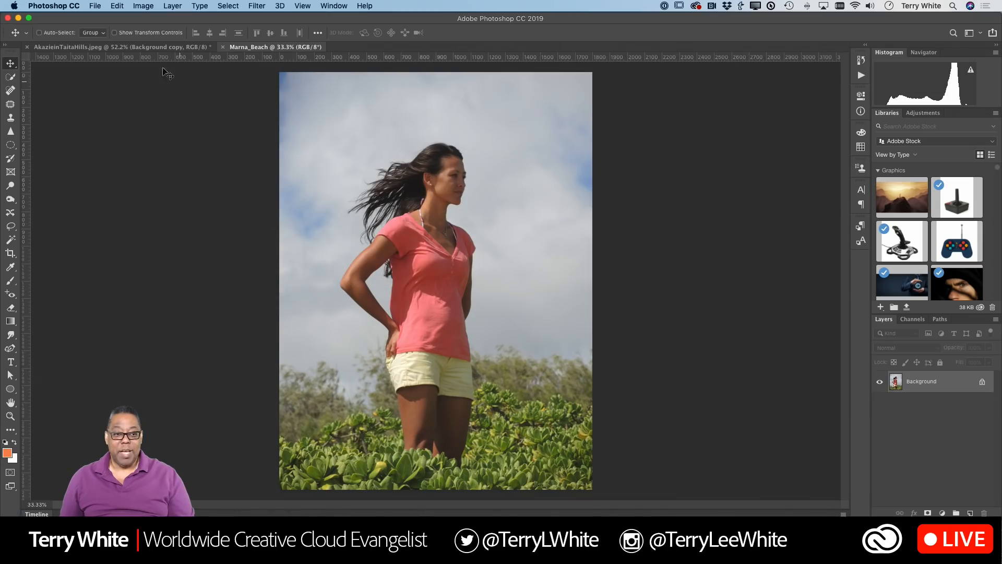
left_click(116, 48)
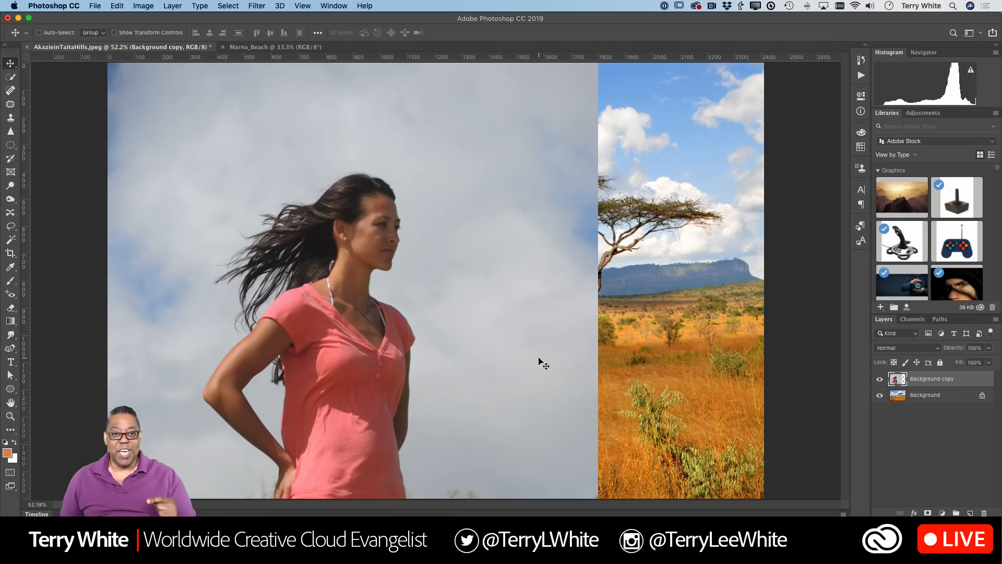
Step: Scale the Background copy layer down proportionally to about 55% with Free Transform
key("super")
key("super+t")
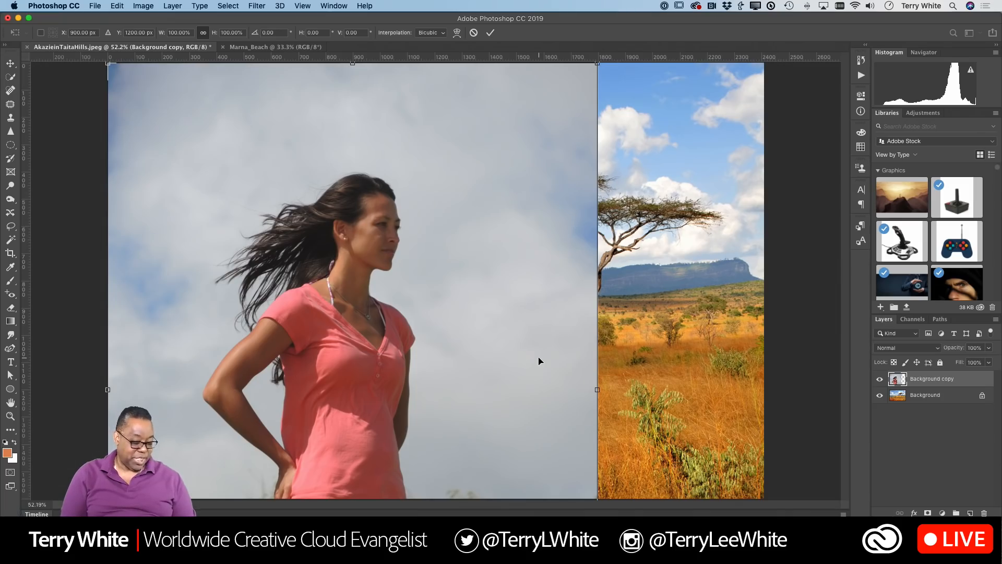
key("super+0")
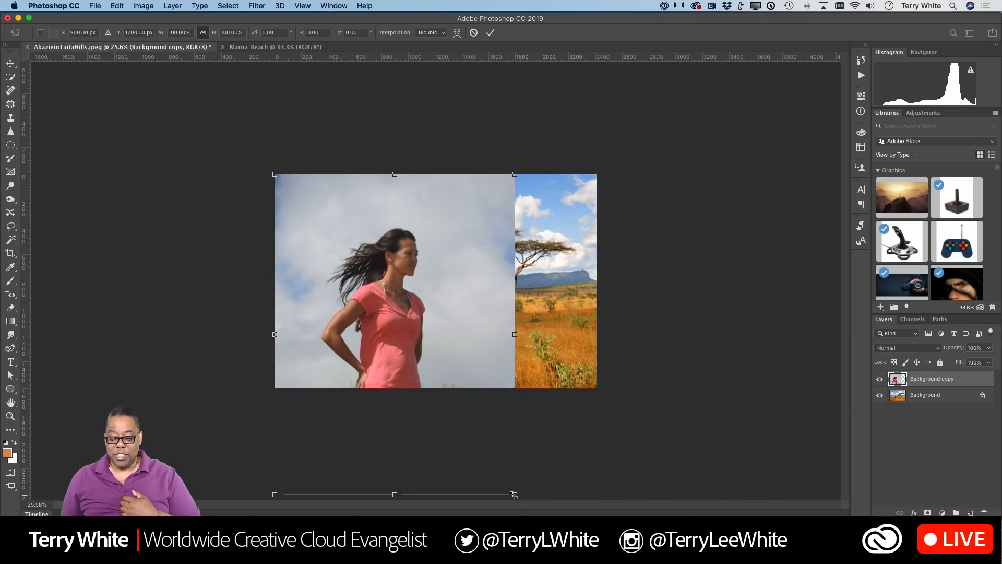
left_click_drag(514, 494, 453, 411)
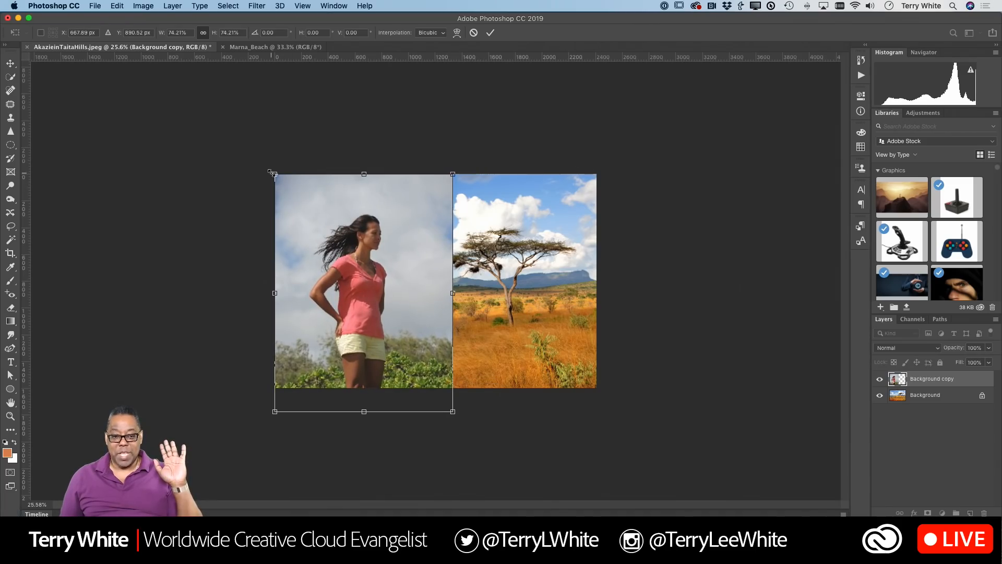
left_click_drag(275, 174, 316, 230)
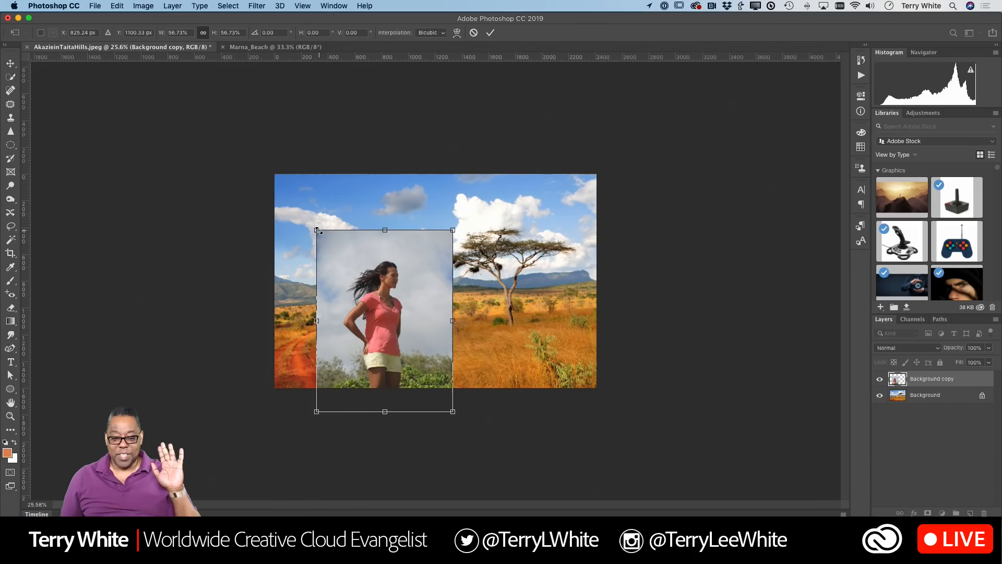
left_click_drag(317, 230, 320, 234)
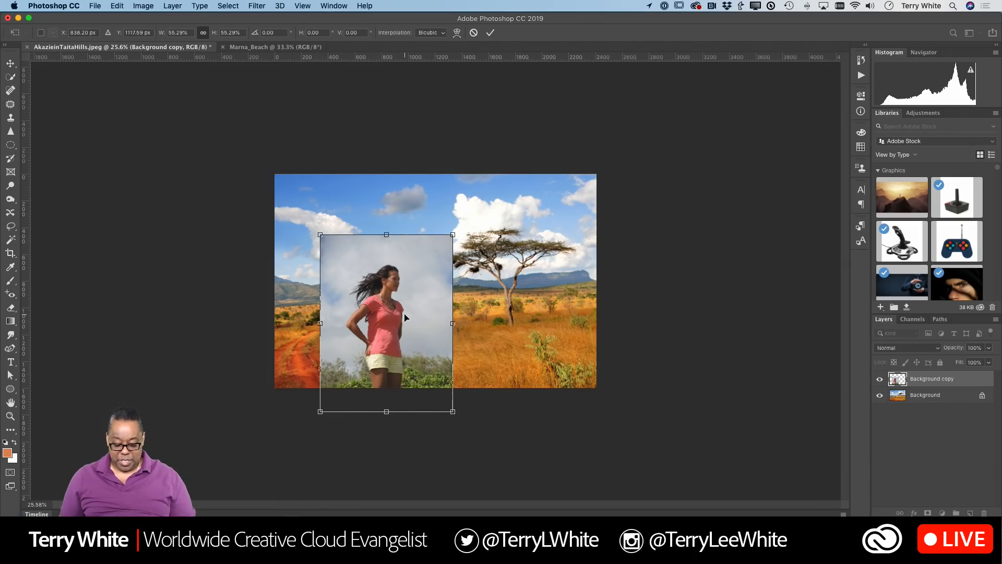
Step: Move the scaled portrait to about X 838 px, Y 1080 px, letting it extend below the canvas, and apply the transform
scroll(405, 317, "up", 3)
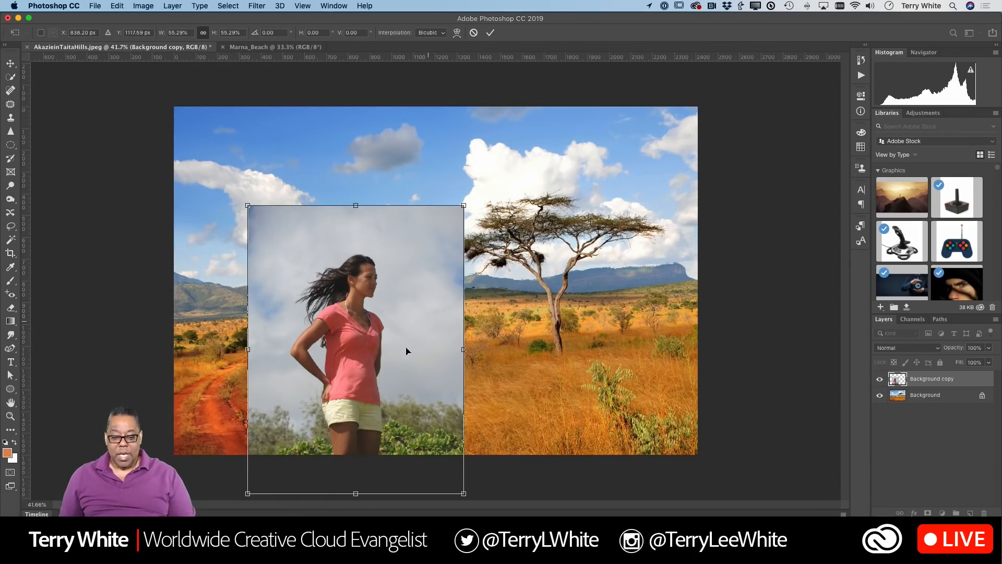
left_click_drag(380, 378, 380, 335)
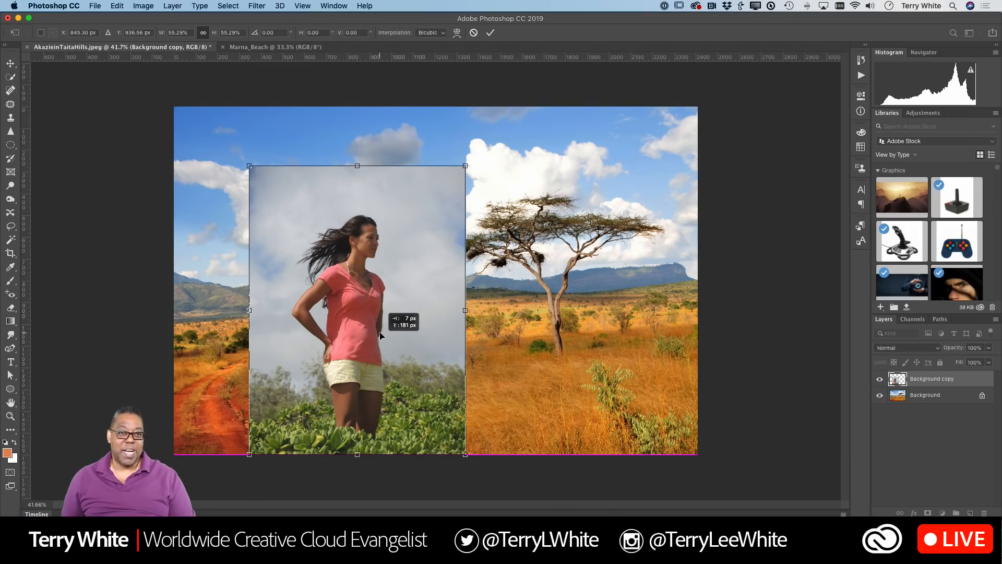
left_click_drag(380, 335, 380, 369)
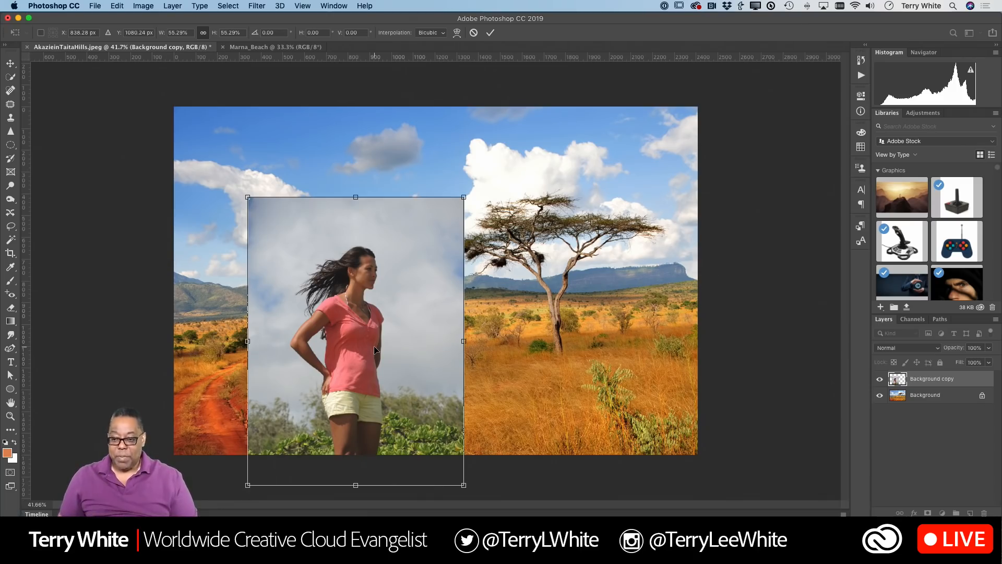
left_click(764, 273)
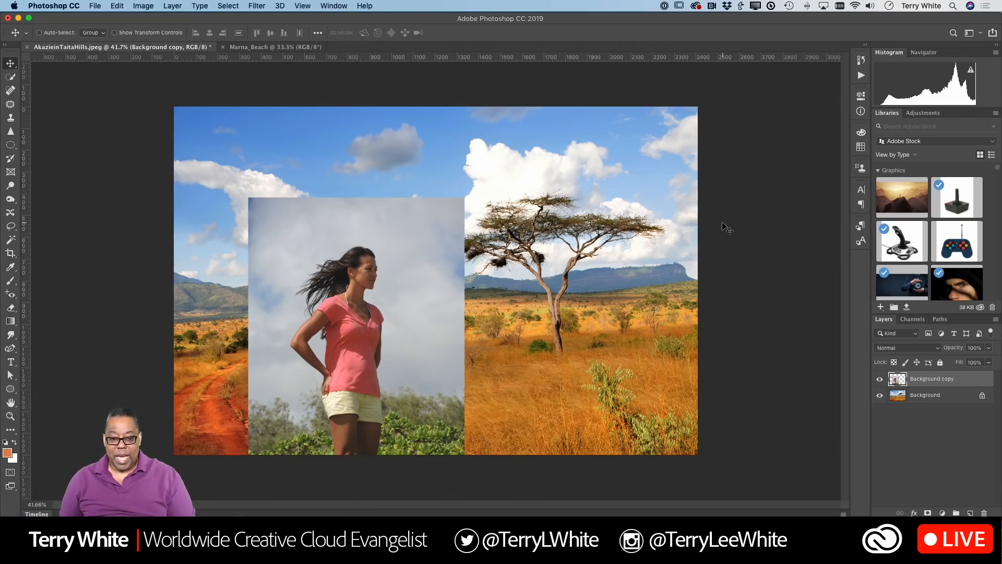
Step: Select the whole beach photo on the Background copy layer with the Quick Selection tool
key("super")
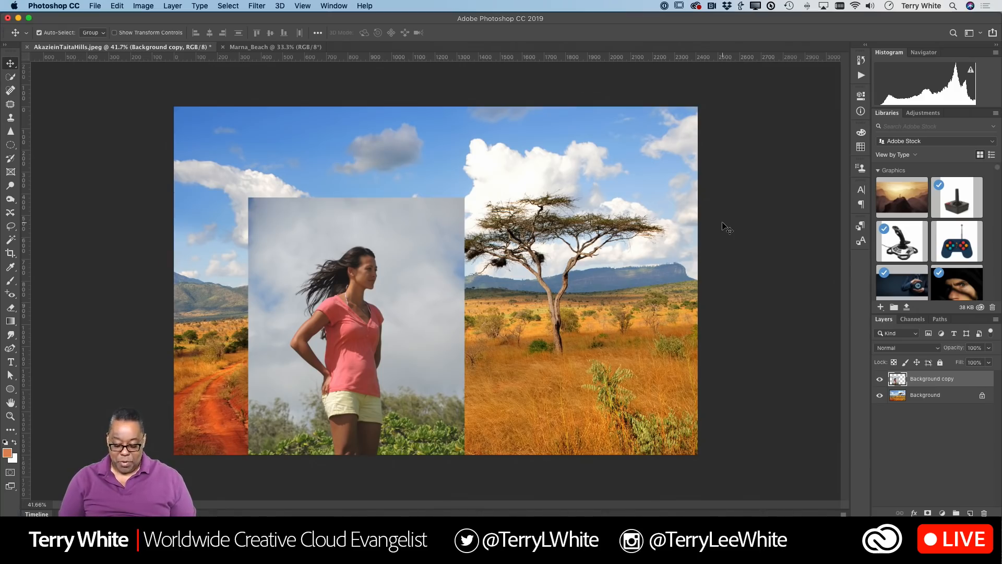
key("super+0")
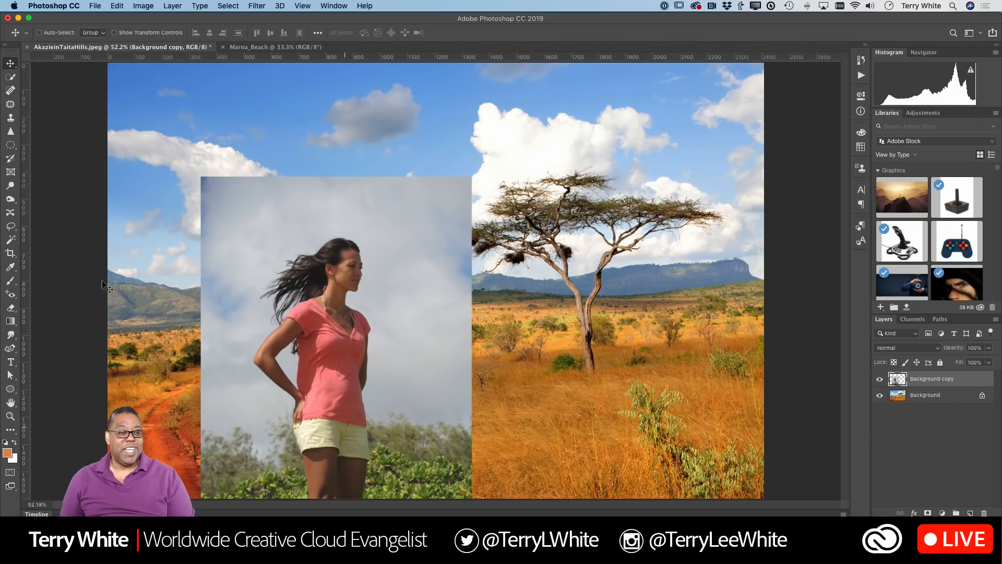
left_click(10, 77)
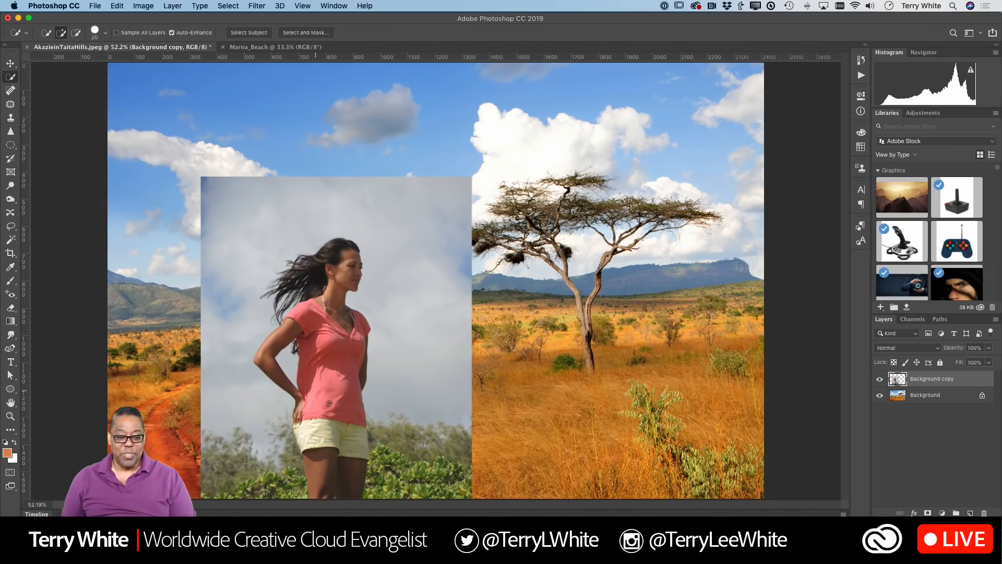
left_click_drag(330, 384, 326, 361)
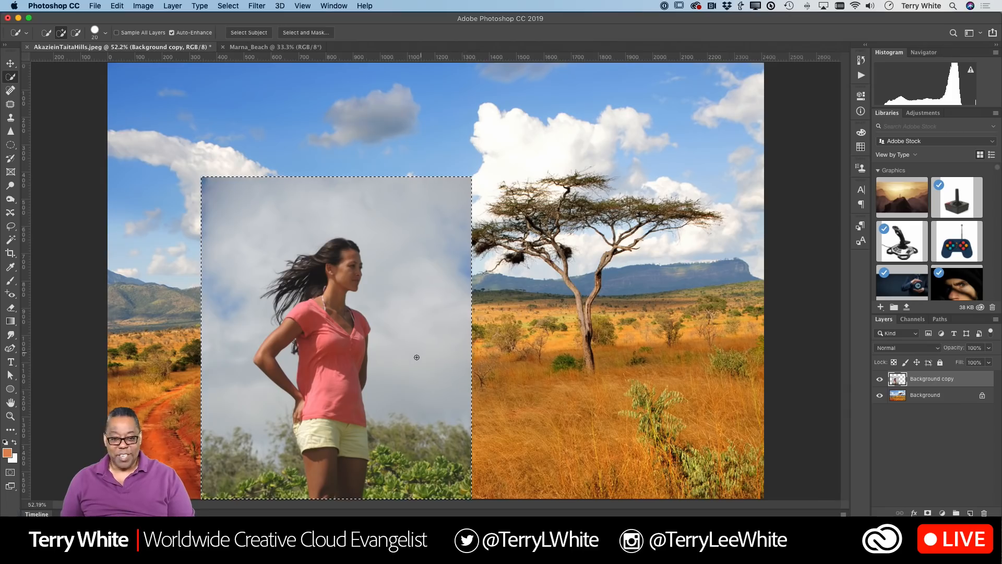
Step: Clear and restore the photo selection, toggling the Background copy layer's visibility off and on in between
key("super+d")
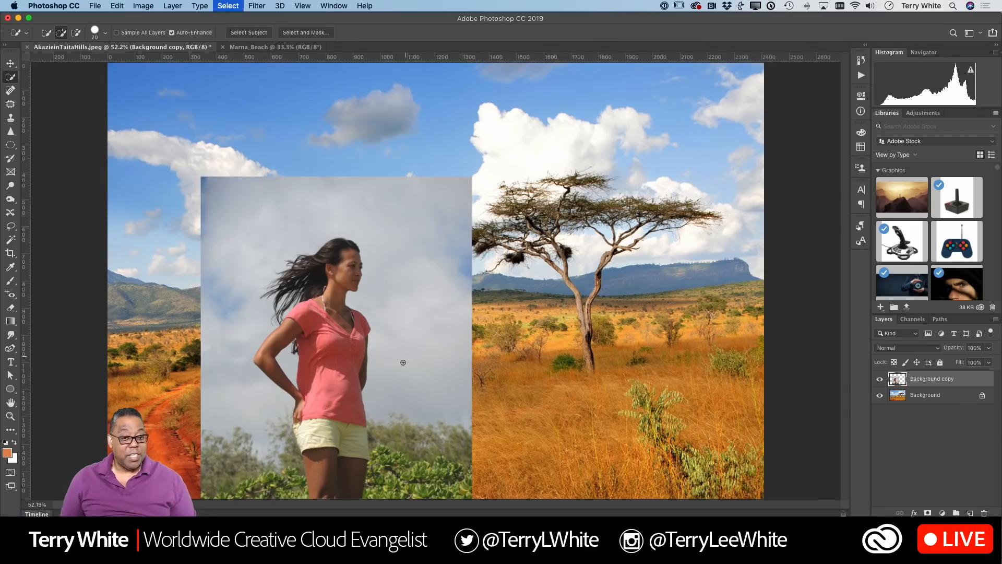
left_click(882, 379)
left_click(882, 379)
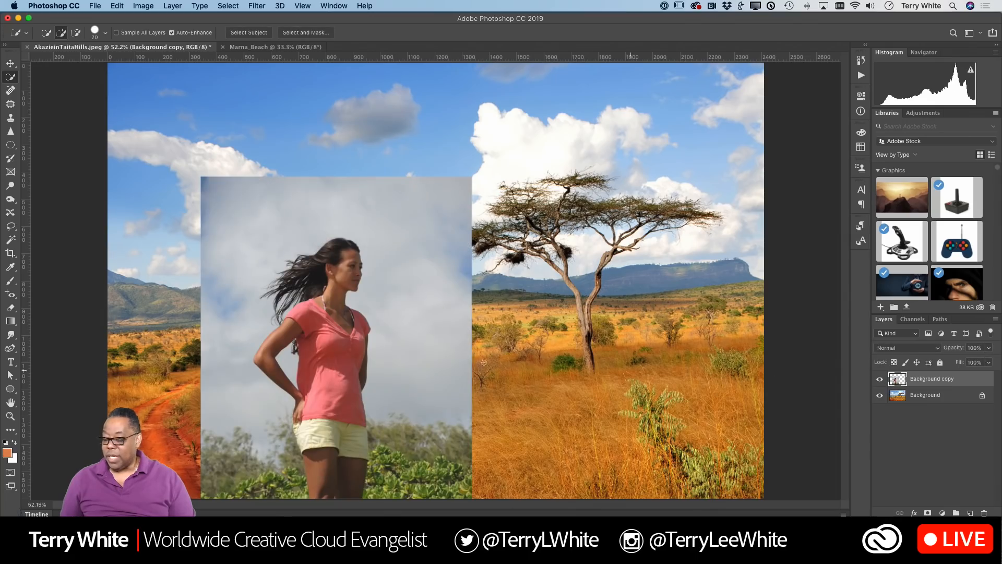
key("super+shift+d")
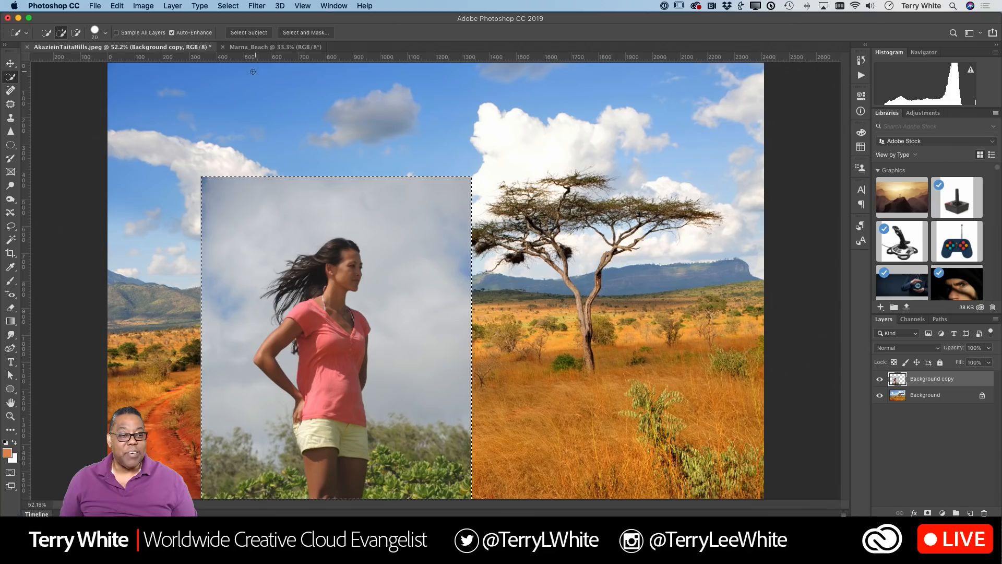
Step: Clear the photo selection, set the Quick Selection tool to add mode, and hide the Background layer
left_click(46, 32)
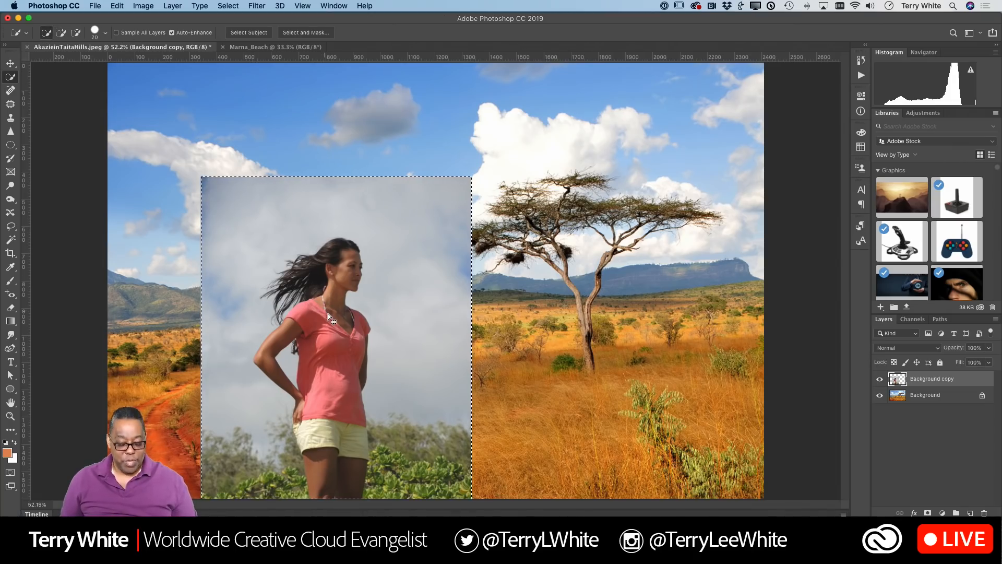
key("super+d")
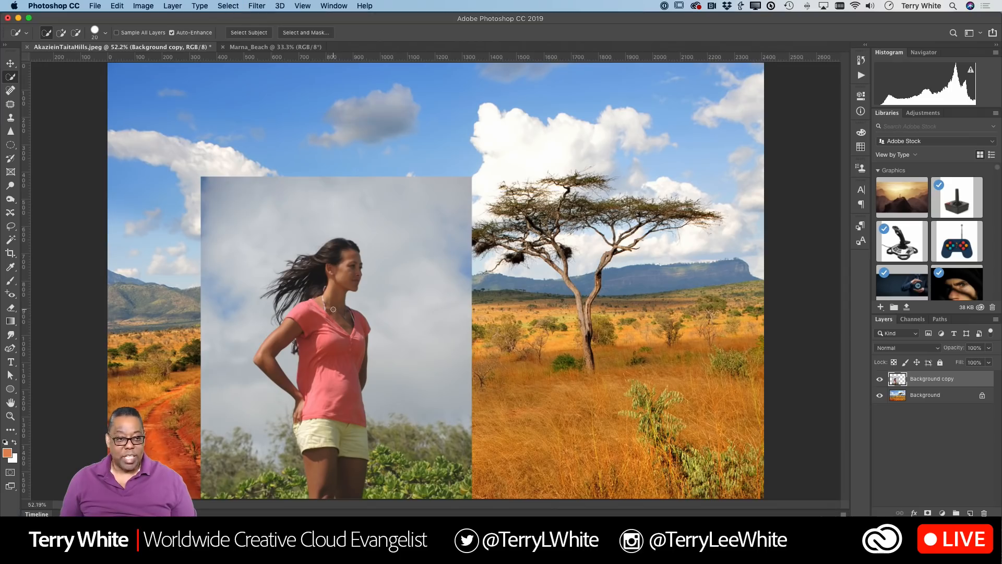
left_click(60, 32)
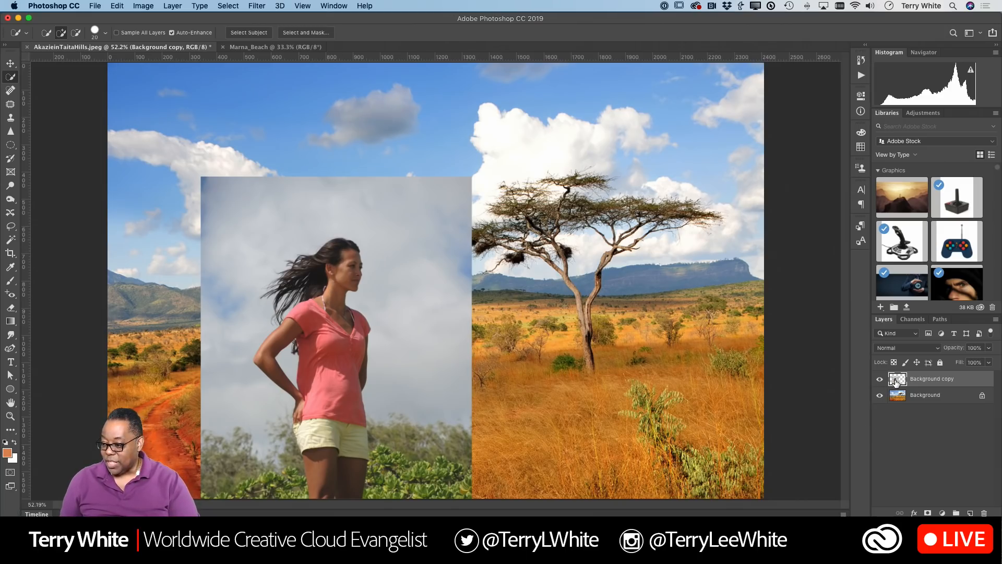
left_click(879, 395)
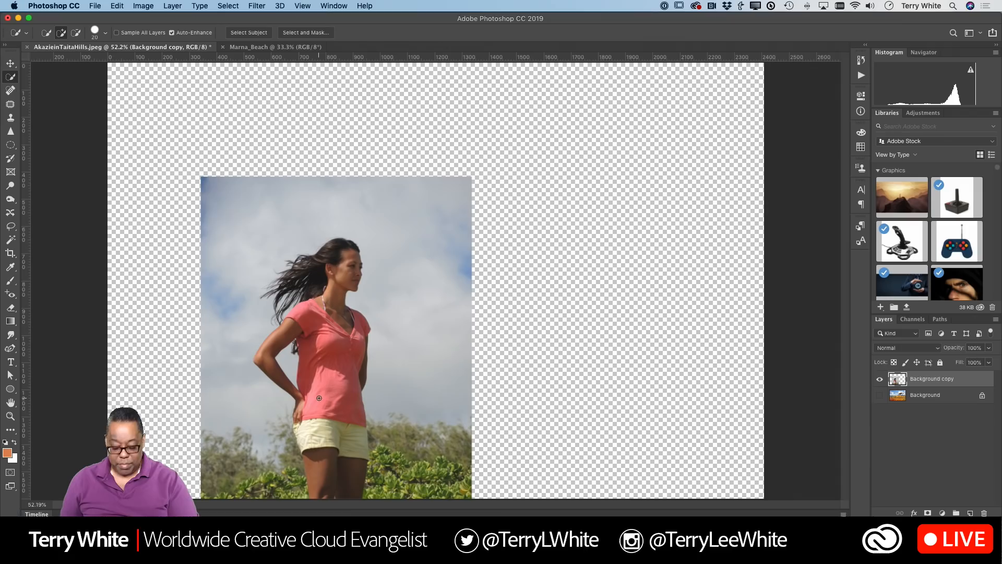
Step: Try to isolate the woman with a 45-size Quick Selection brush, adding her body and subtracting the foliage around her legs
key("bracketright")
key("bracketright")
key("bracketright")
key("bracketright")
key("bracketright")
left_click_drag(323, 396, 328, 385)
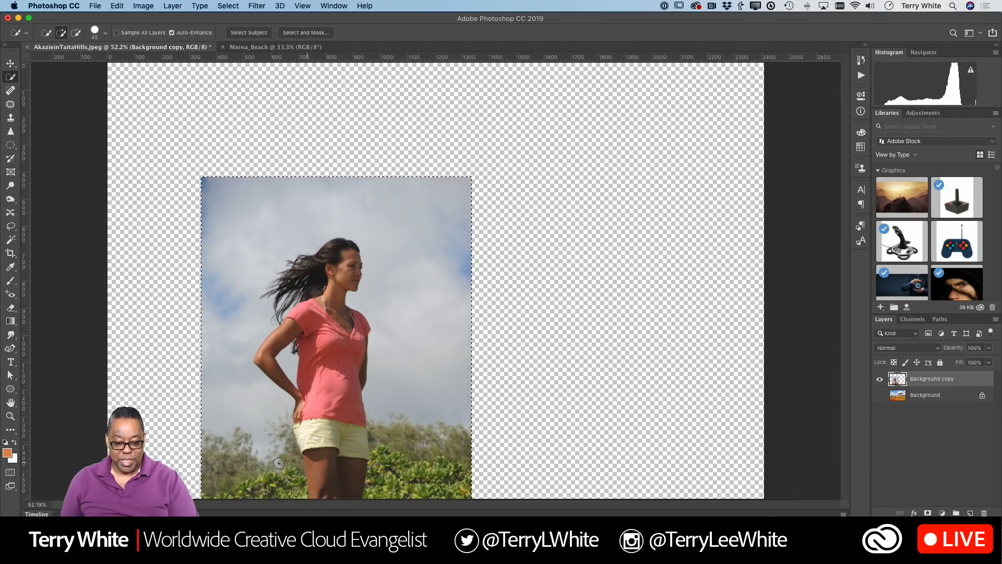
key("alt")
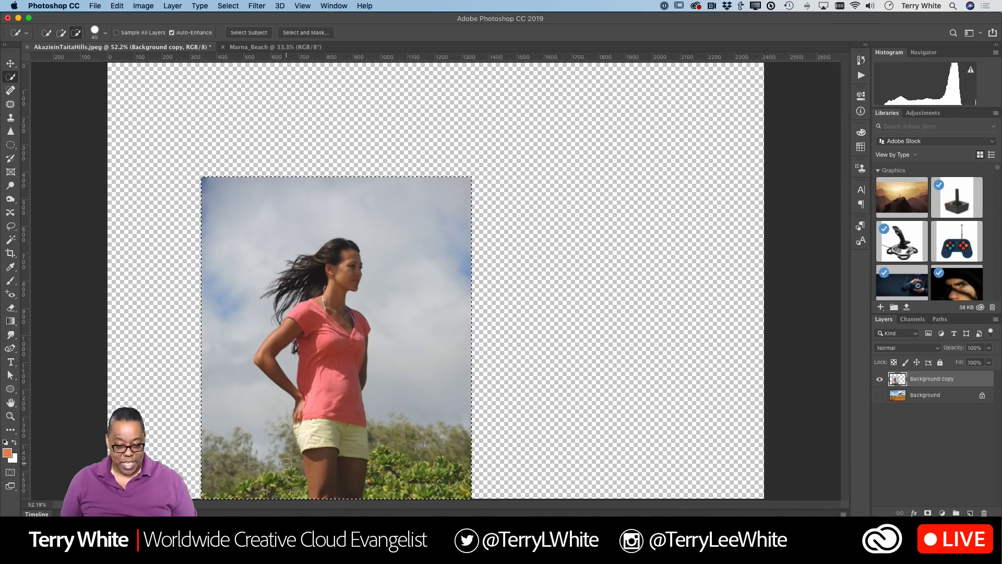
mouse_move(284, 449)
left_mouse_down()
mouse_move(238, 209)
mouse_move(414, 212)
mouse_move(433, 349)
mouse_move(384, 488)
left_mouse_up()
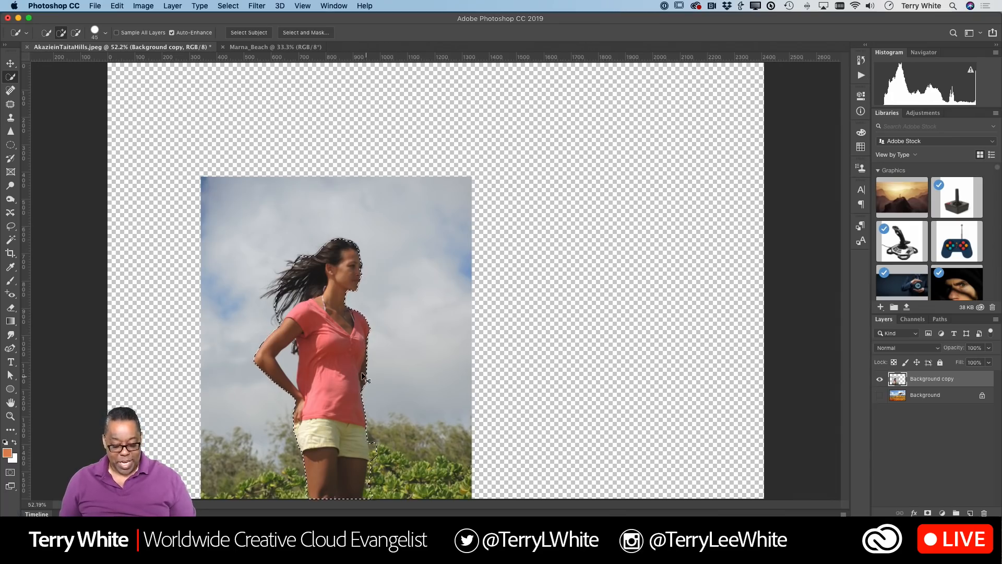
Step: Clear the brushed selection, show the Background layer again, and select the woman automatically with Select Subject
key("super+d")
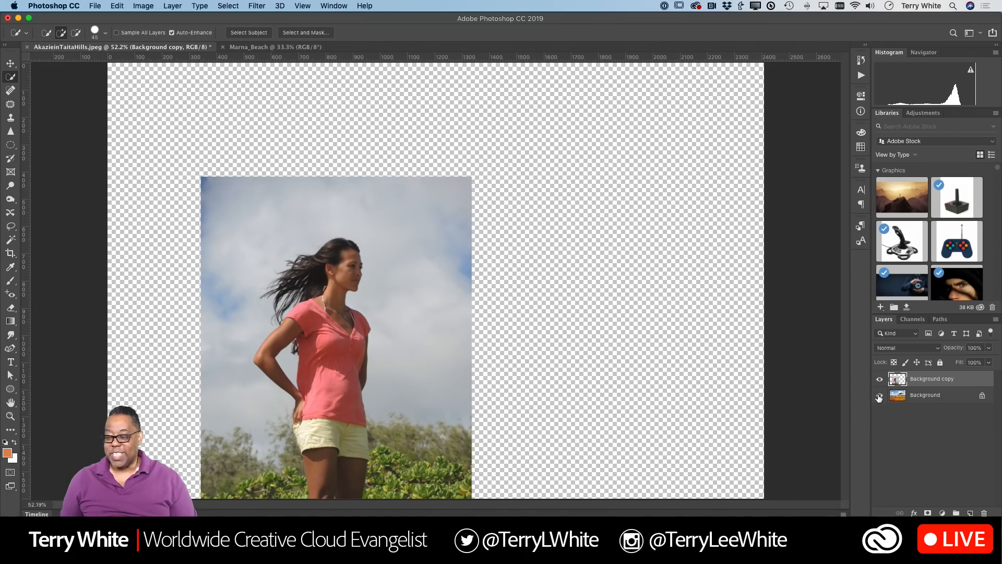
left_click(879, 395)
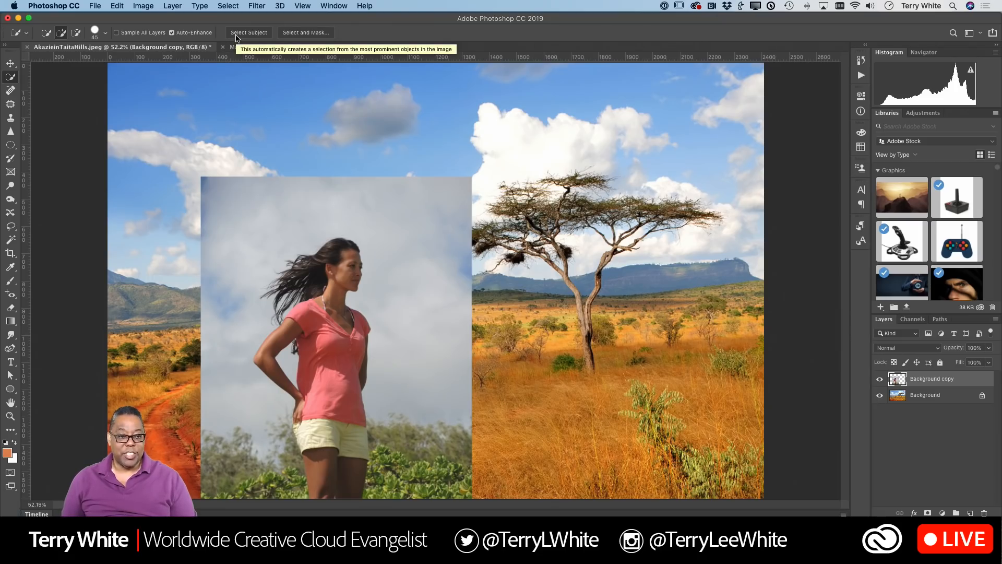
left_click(239, 35)
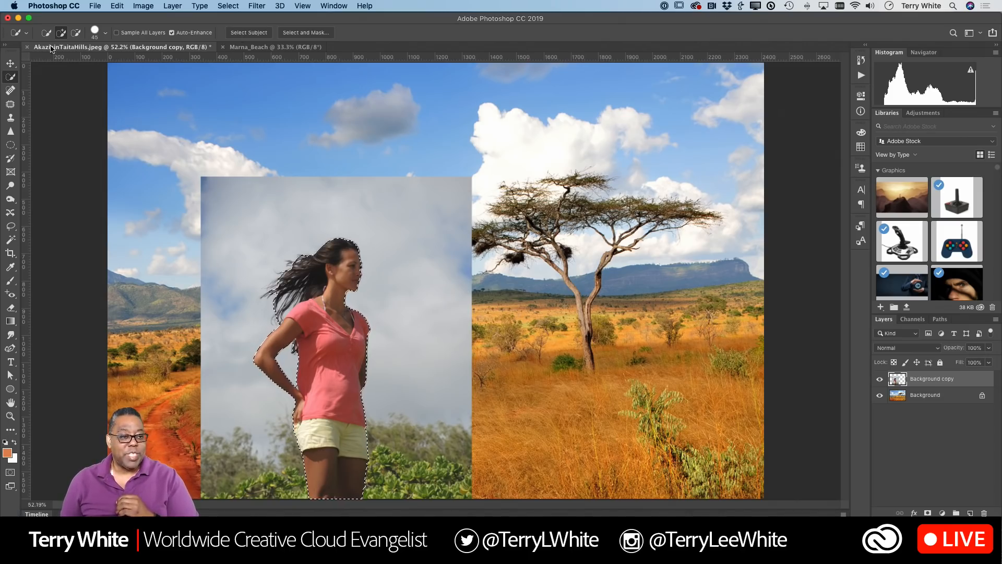
Step: Reset the Quick Selection tool to its default settings
left_click(26, 34)
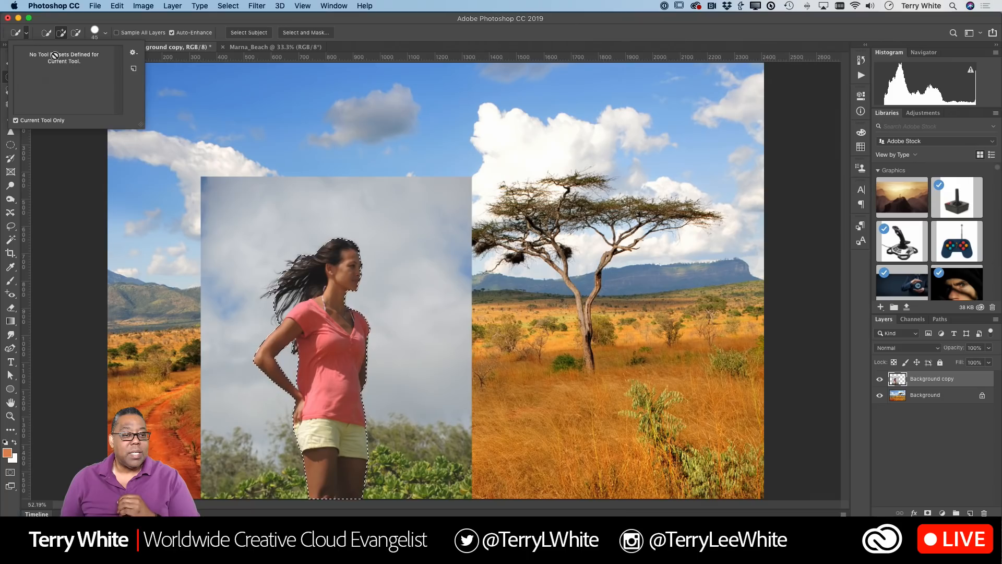
left_click(133, 52)
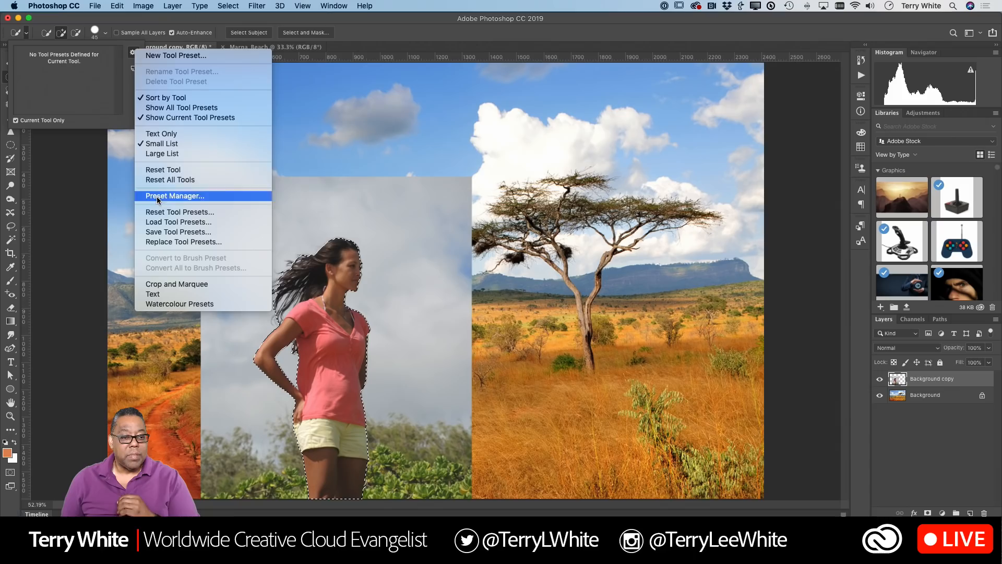
left_click(163, 169)
left_click(80, 22)
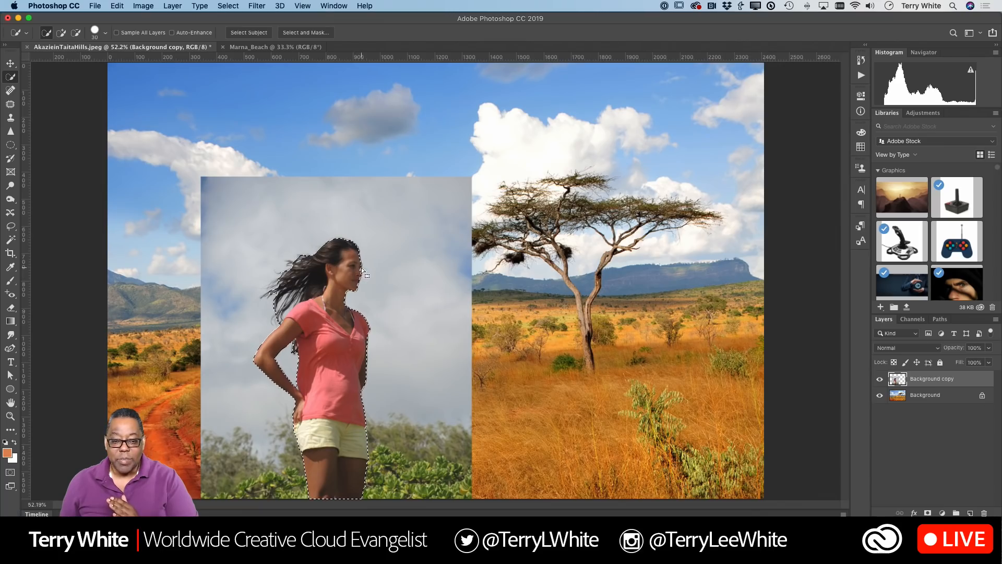
Step: Try adding the edge of the woman's face to the selection with Quick Selection, and undo the addition
left_click(61, 33)
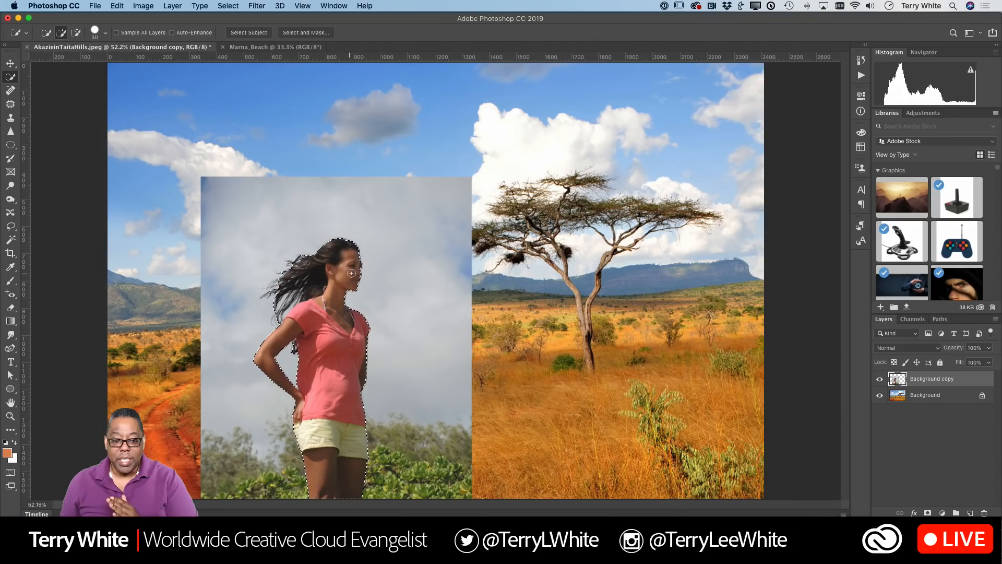
left_click(358, 266)
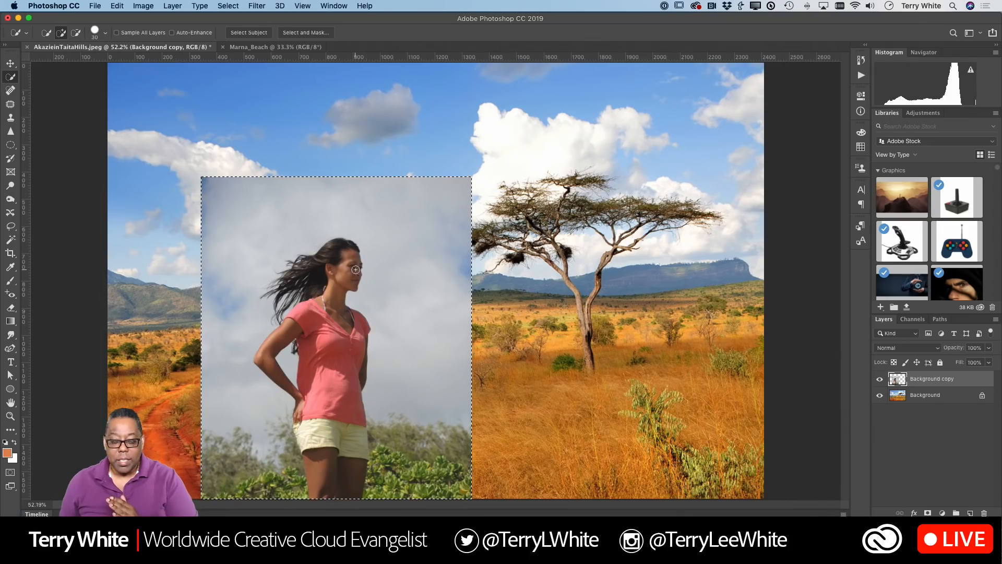
key("super+z")
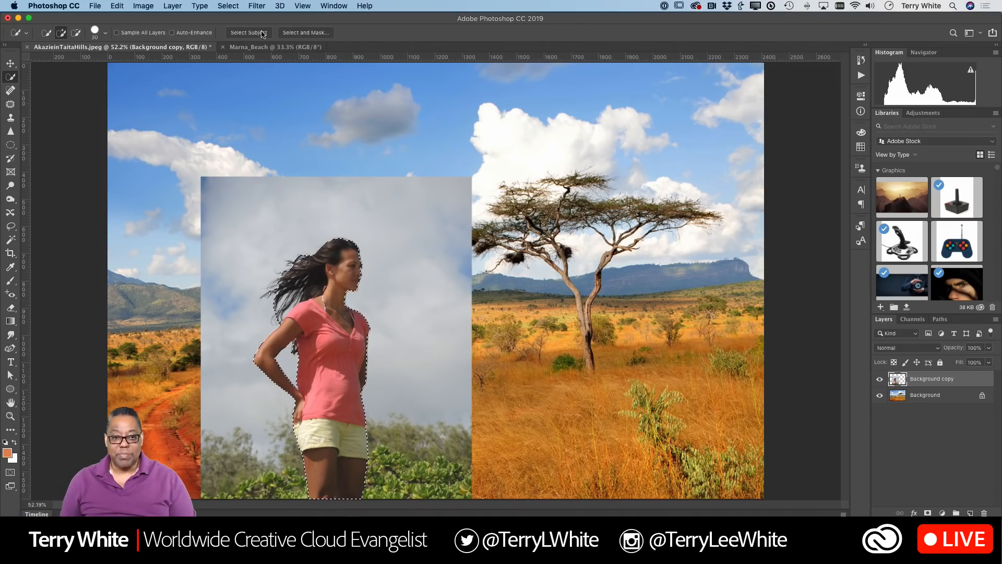
Step: Open the selection in Select and Mask and preview it as Onion Skin at 52% transparency, Black & White and Overlay
left_click(301, 33)
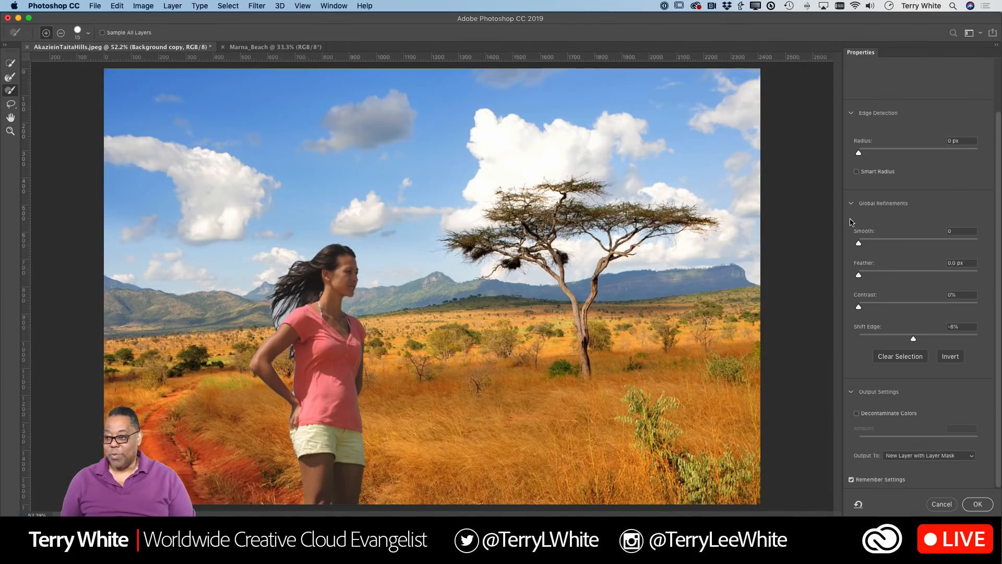
scroll(902, 219, "up", 3)
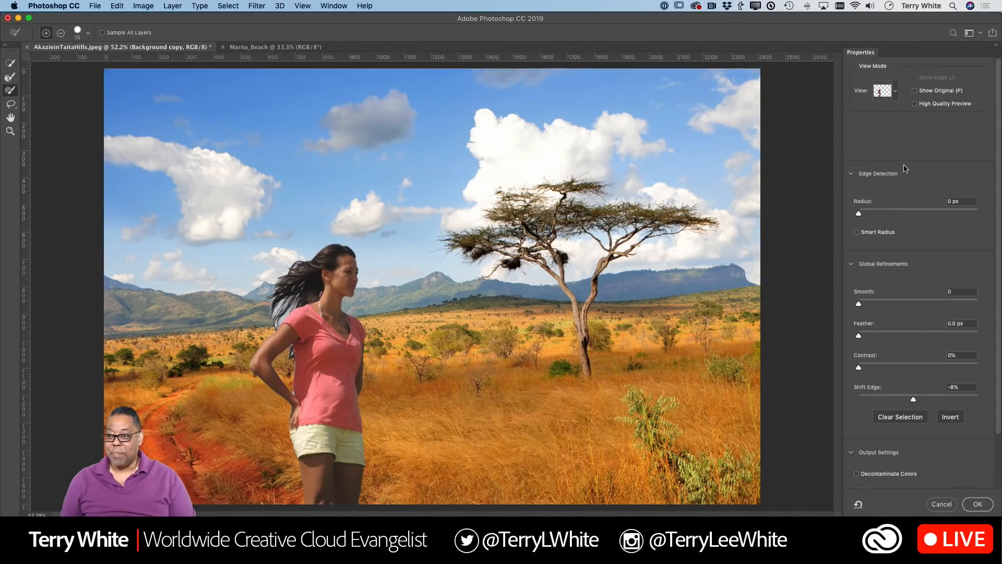
left_click(895, 92)
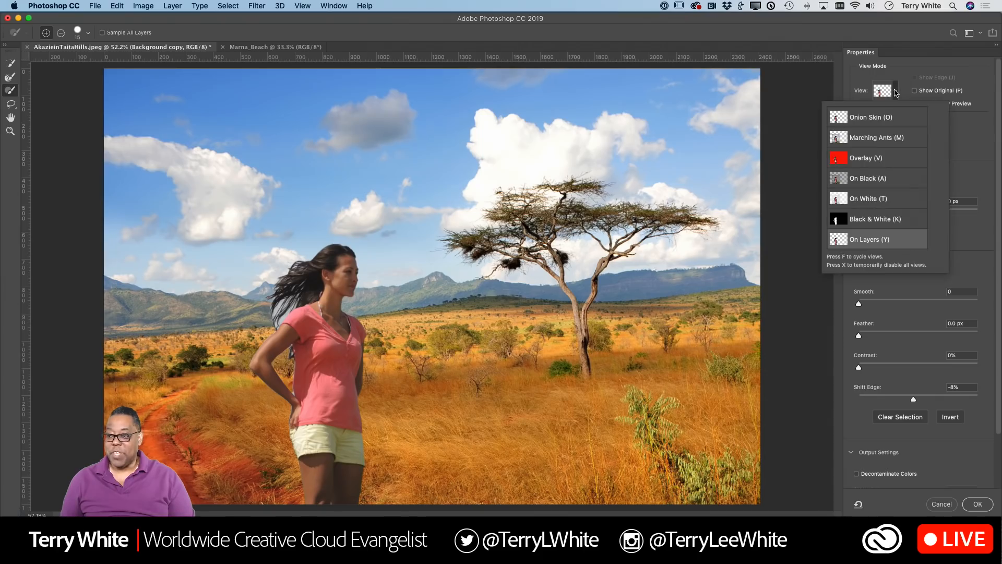
left_click(956, 109)
left_click_drag(984, 135, 921, 137)
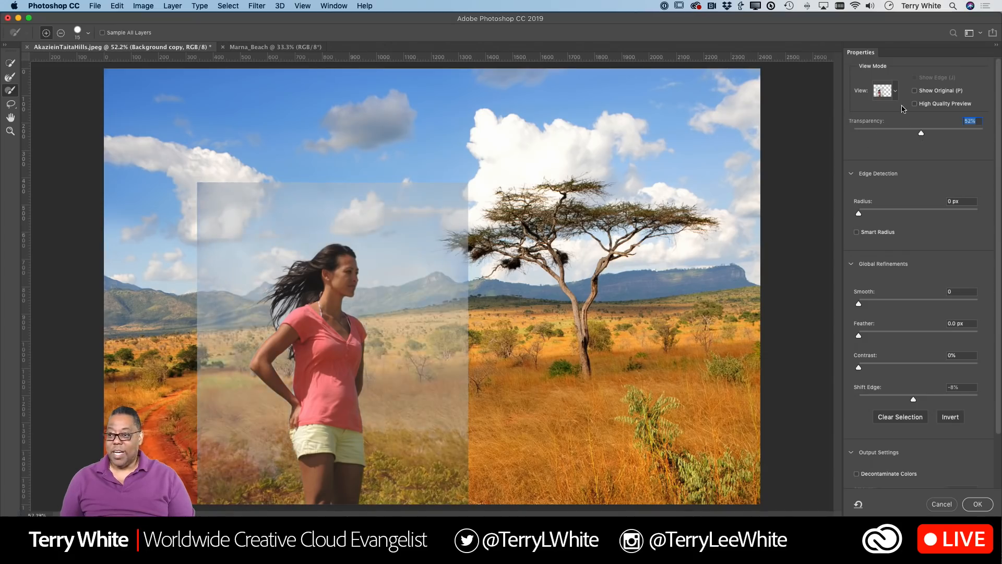
left_click(895, 93)
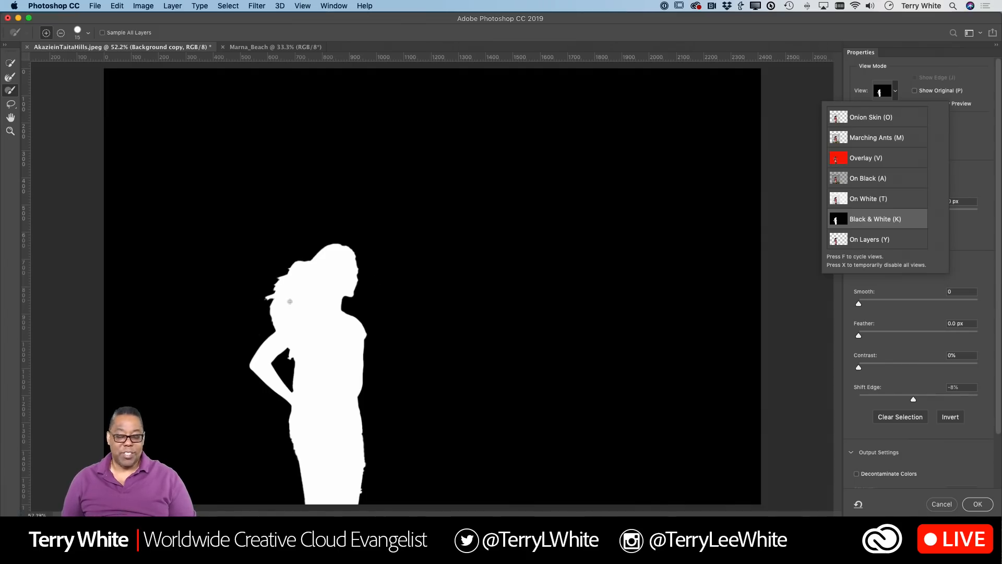
left_click(873, 242)
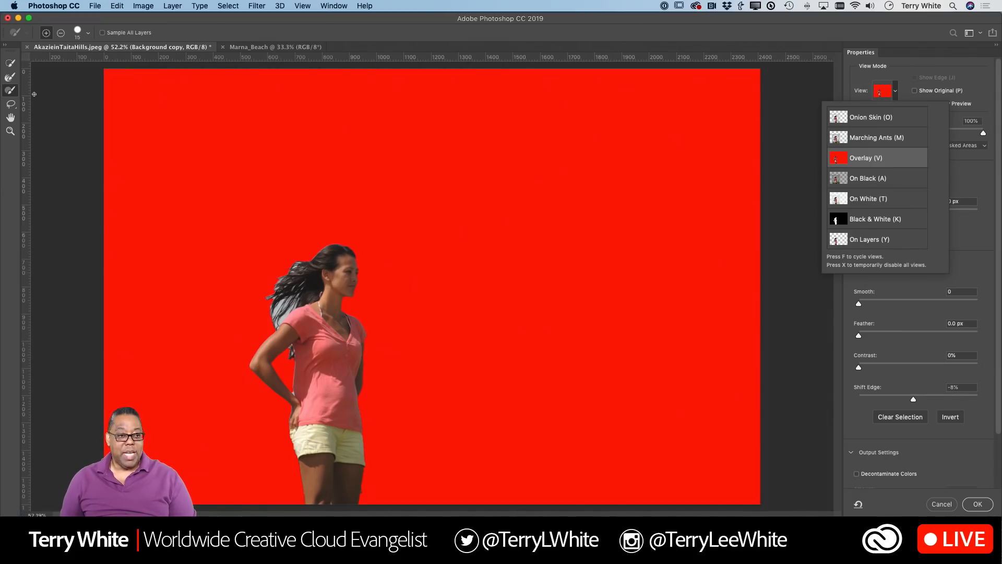
Step: Refine the woman's windblown hair with the Refine Edge Brush and subtract the excess beside her thigh with the Brush tool
left_click(9, 79)
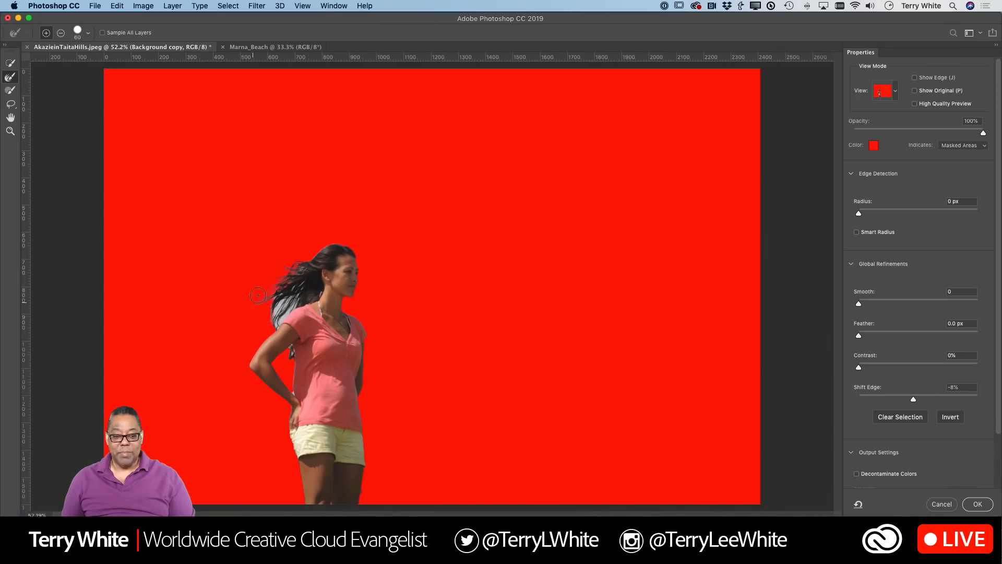
left_click_drag(271, 315, 285, 309)
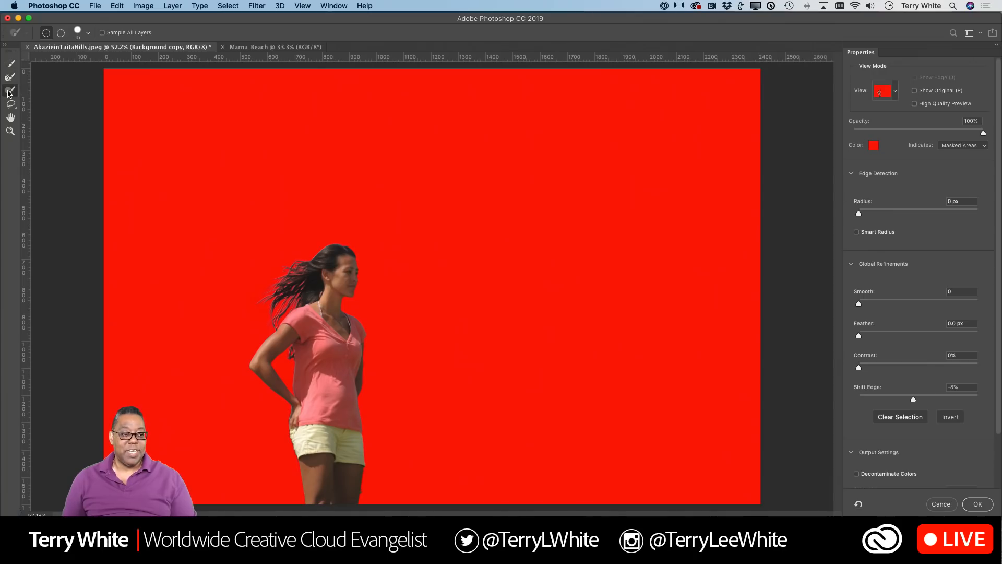
left_click(9, 92)
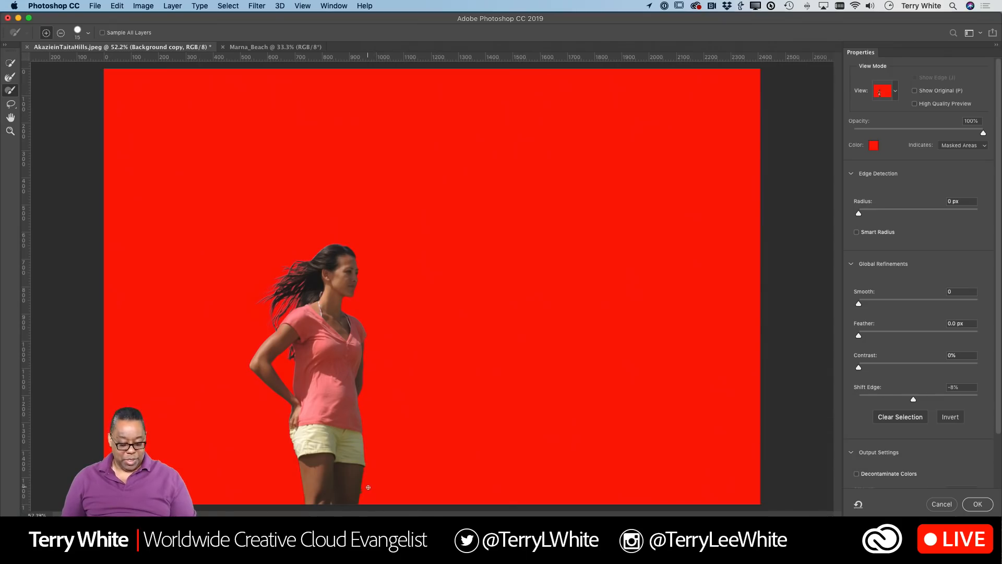
key("alt")
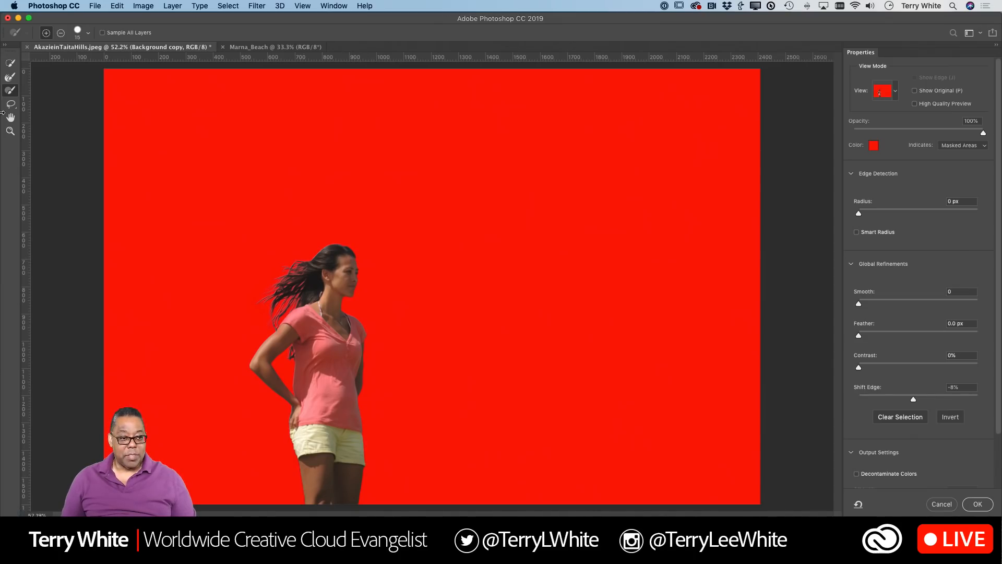
Step: Examine the cutout's edge around the woman's face and hair up close in the Overlay view
left_click(10, 131)
left_click(367, 279)
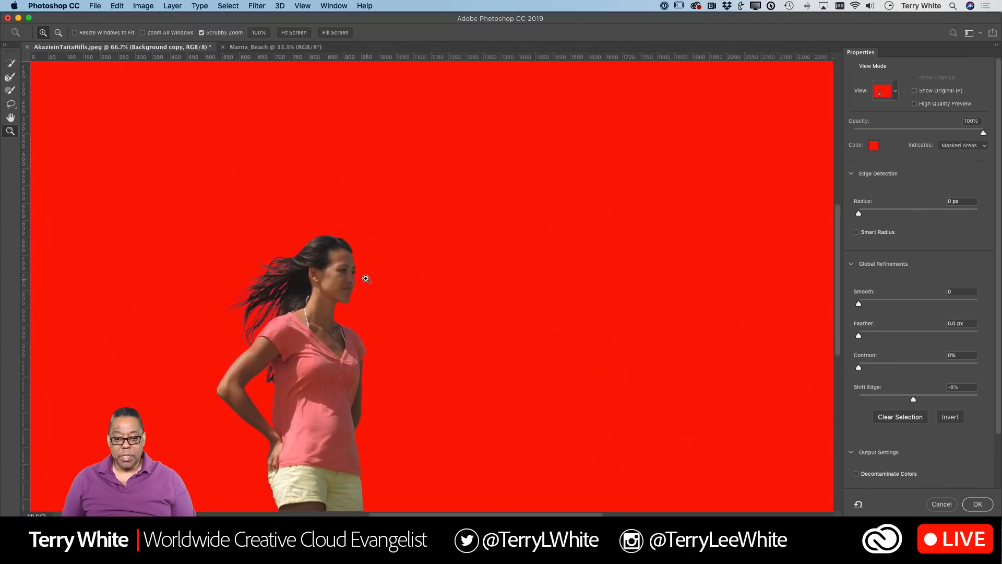
left_click(365, 279)
left_click(360, 281)
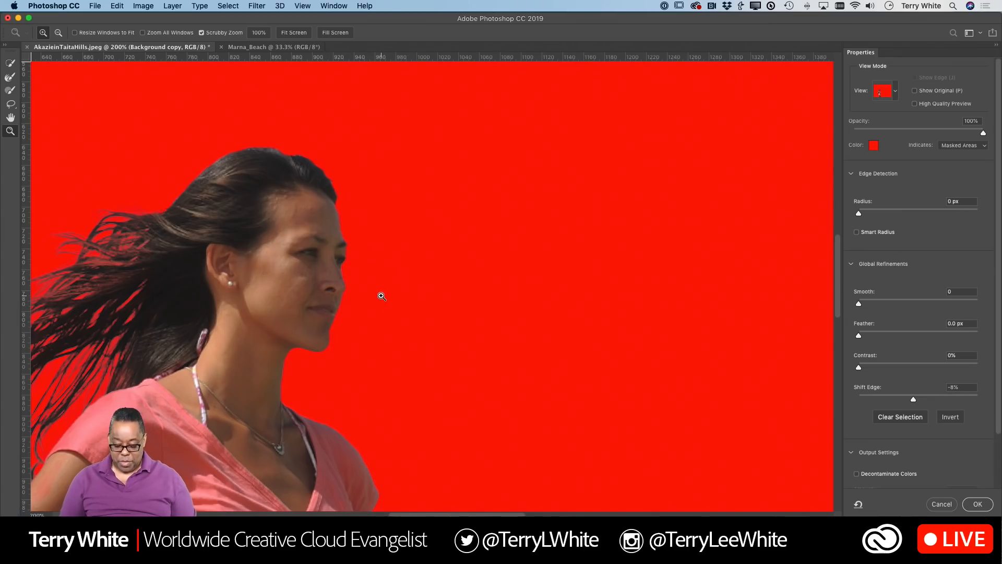
key("super+minus")
key("super+minus")
key("super+minus")
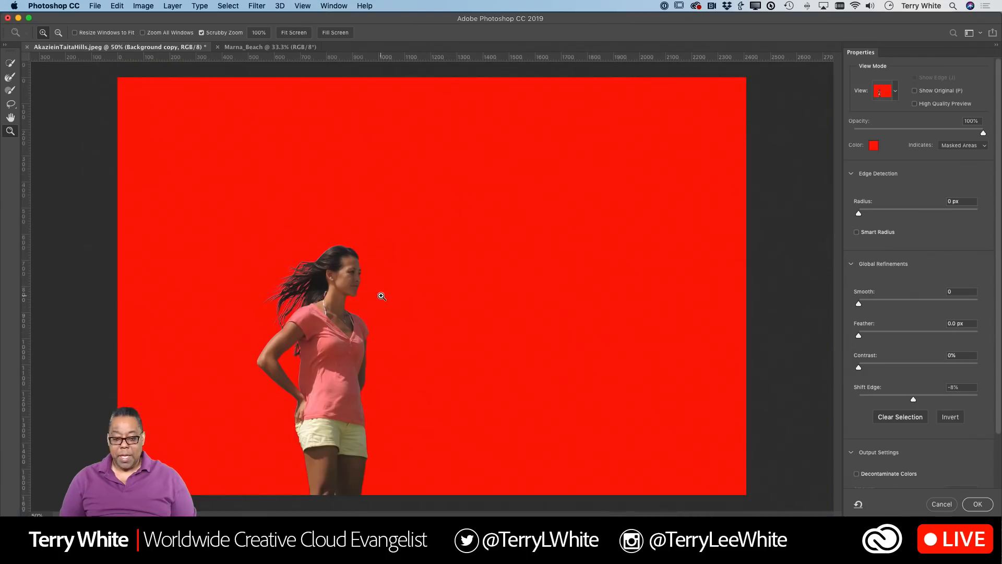
Step: Preview the refined mask in Black & White and set the view to On Layers, checking the hair up close
left_click(895, 93)
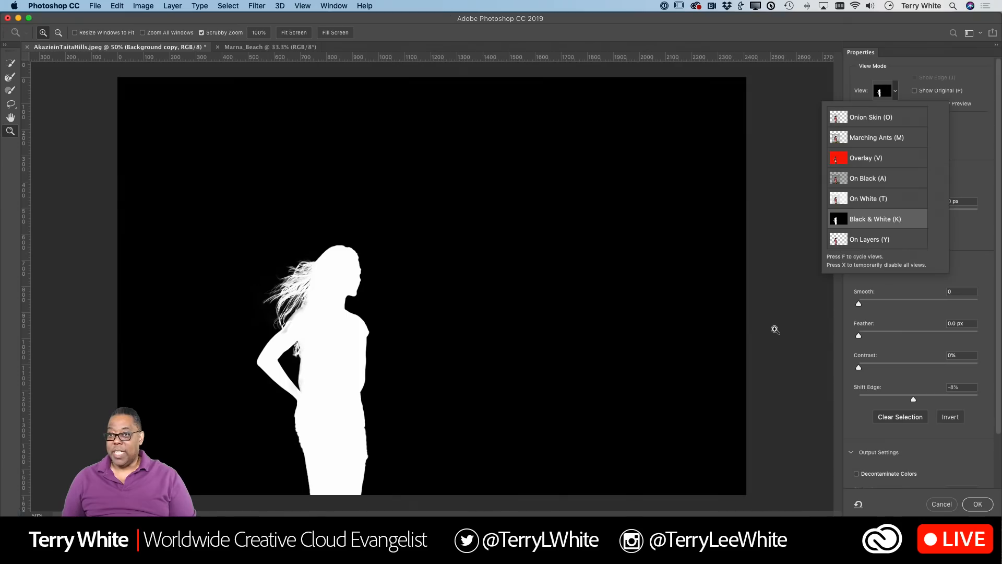
left_click(859, 244)
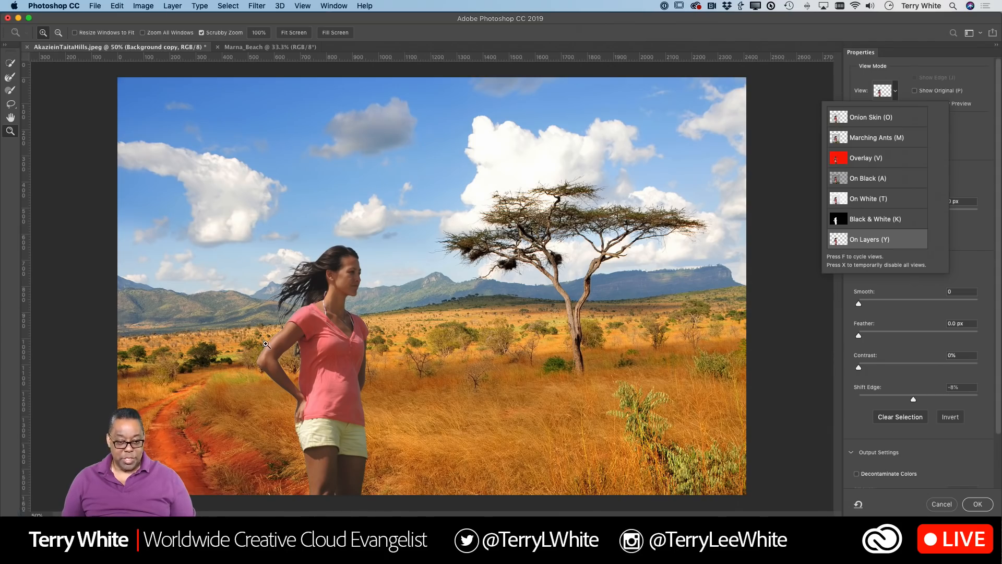
left_click_drag(281, 293, 332, 345)
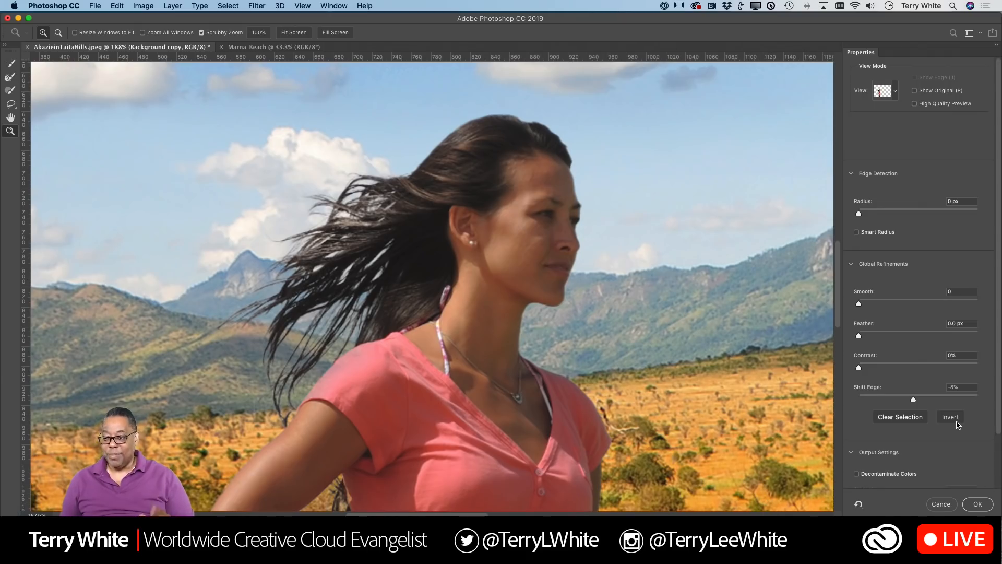
Step: Review the edge refinement and output settings in Select and Mask, and activate the Brush tool
scroll(957, 424, "down", 3)
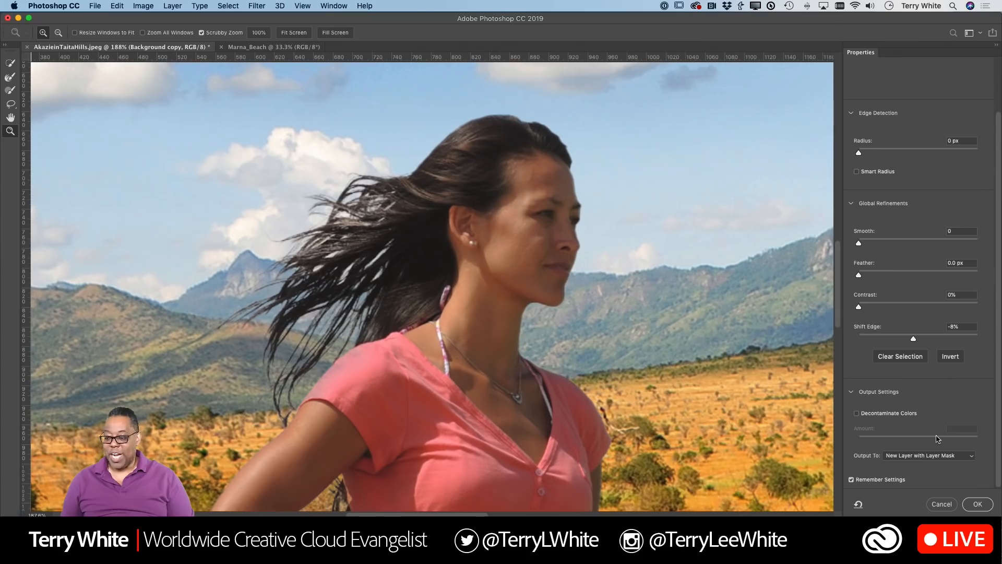
scroll(936, 440, "up", 3)
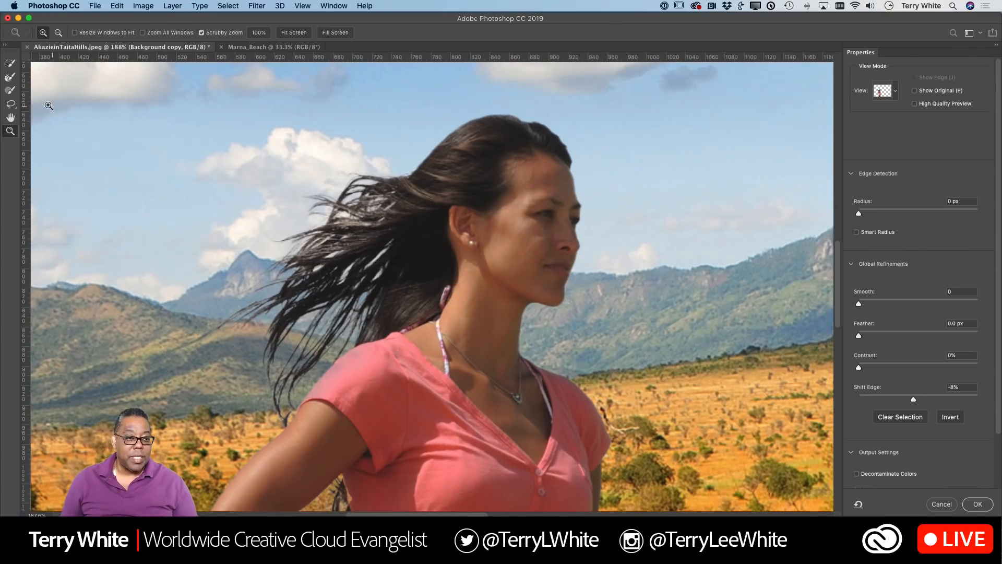
left_click(10, 90)
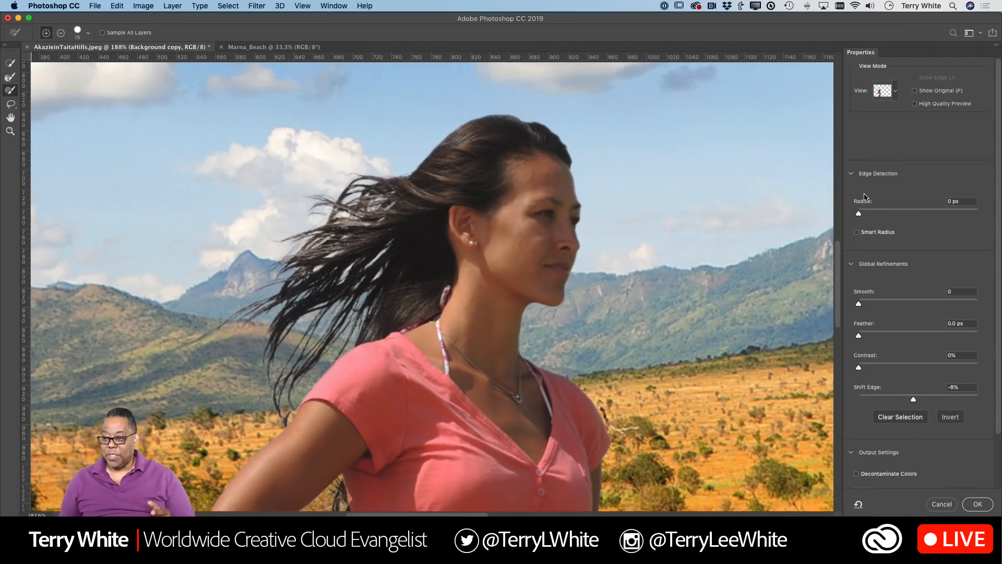
Step: Try Smart Radius with a small edge detection radius on the woman's cutout
left_click(857, 233)
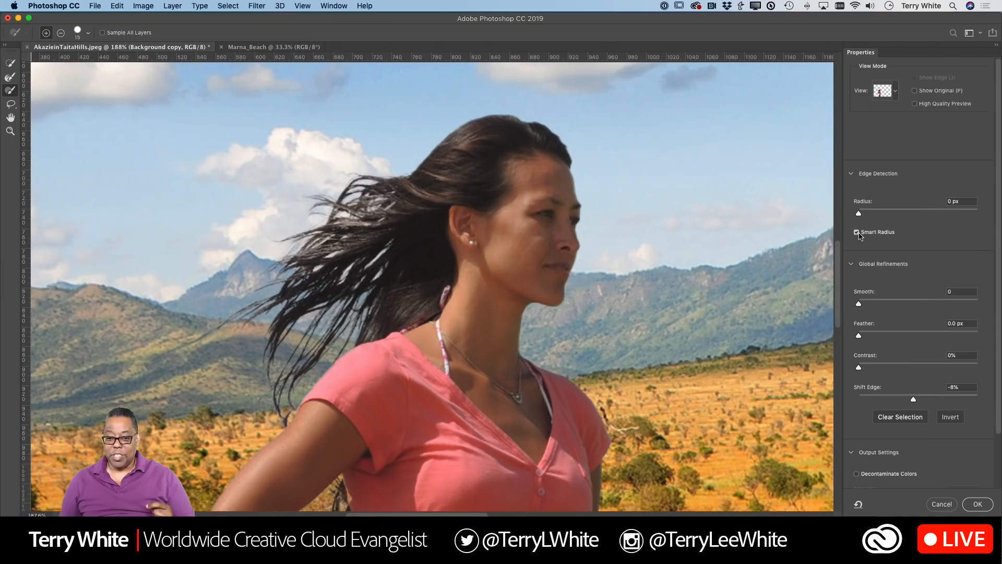
mouse_move(860, 217)
left_mouse_down()
mouse_move(897, 219)
mouse_move(869, 223)
mouse_move(877, 217)
left_mouse_up()
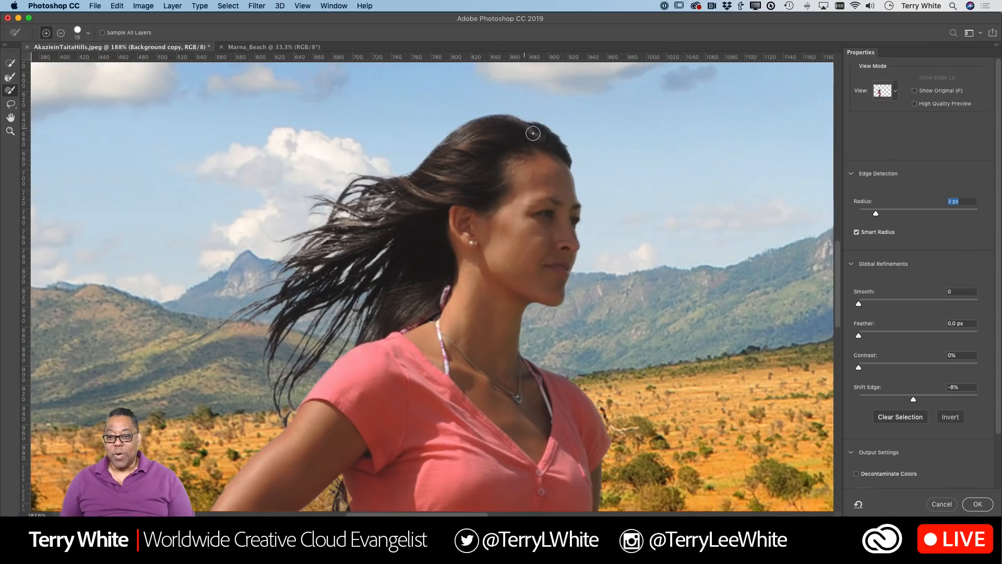
left_click_drag(468, 134, 437, 167)
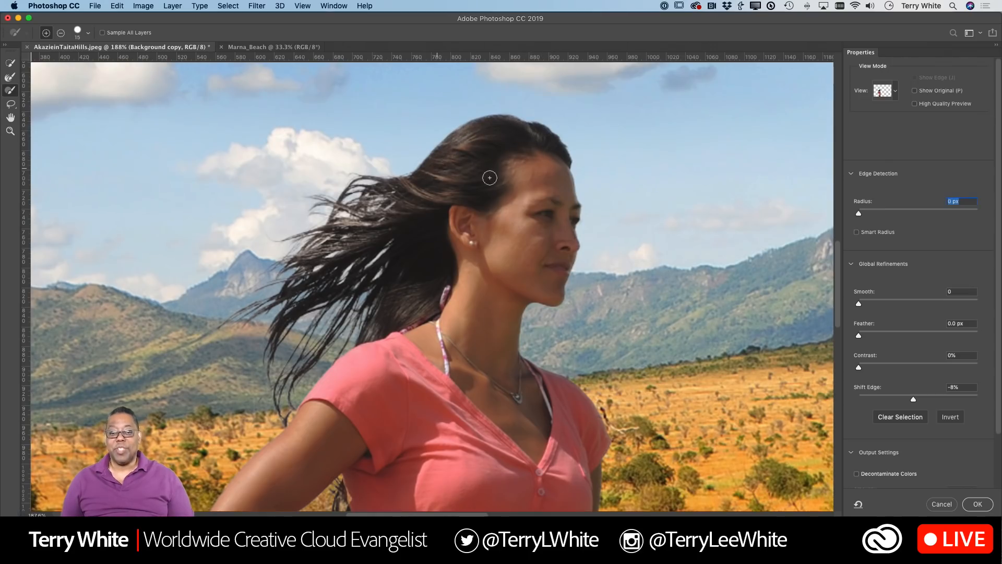
Step: Test the extreme inward edge shift of -100% on the cutout and set Shift Edge to -4%
scroll(888, 293, "down", 3)
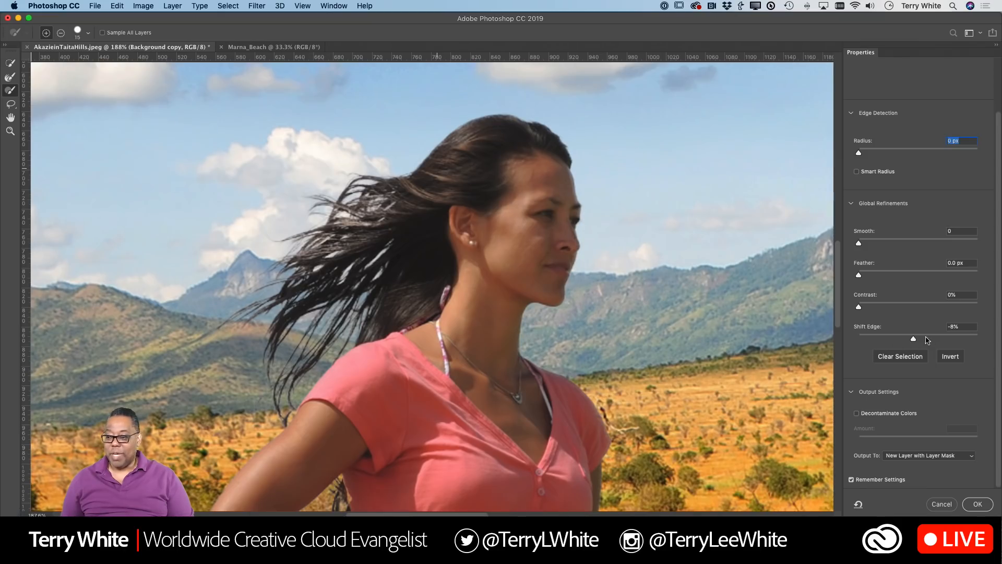
left_click_drag(914, 341, 859, 345)
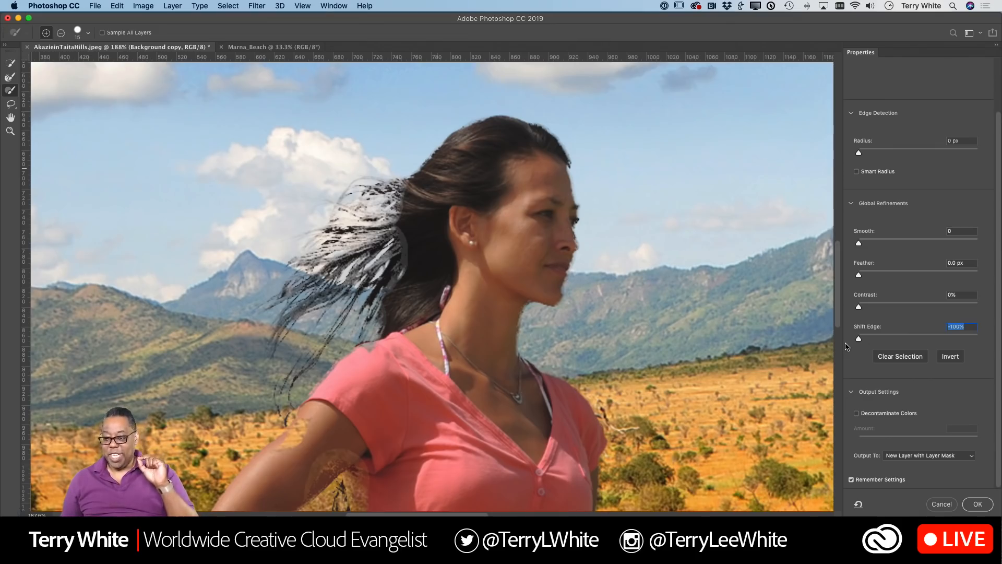
left_click_drag(857, 344, 914, 342)
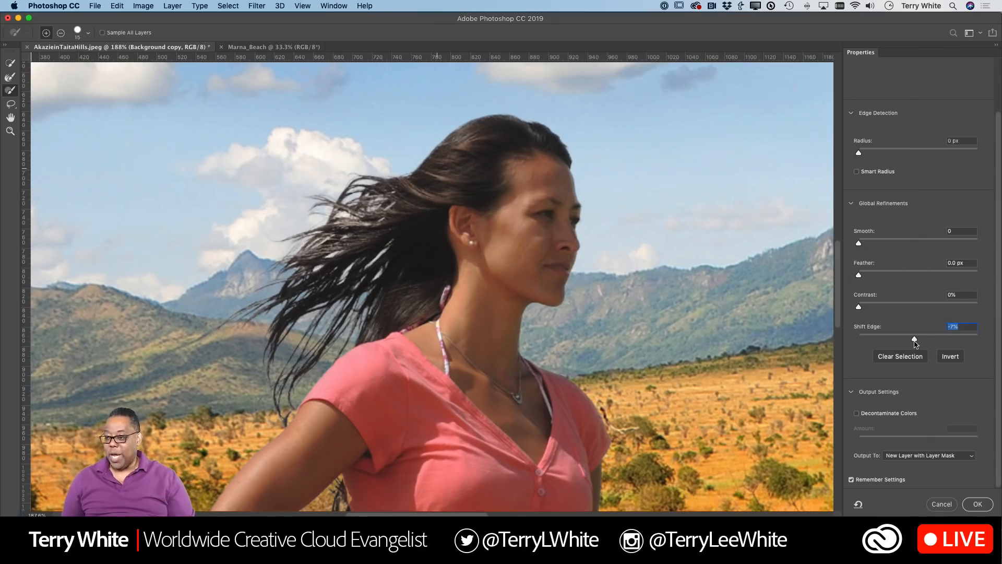
left_click_drag(915, 342, 917, 343)
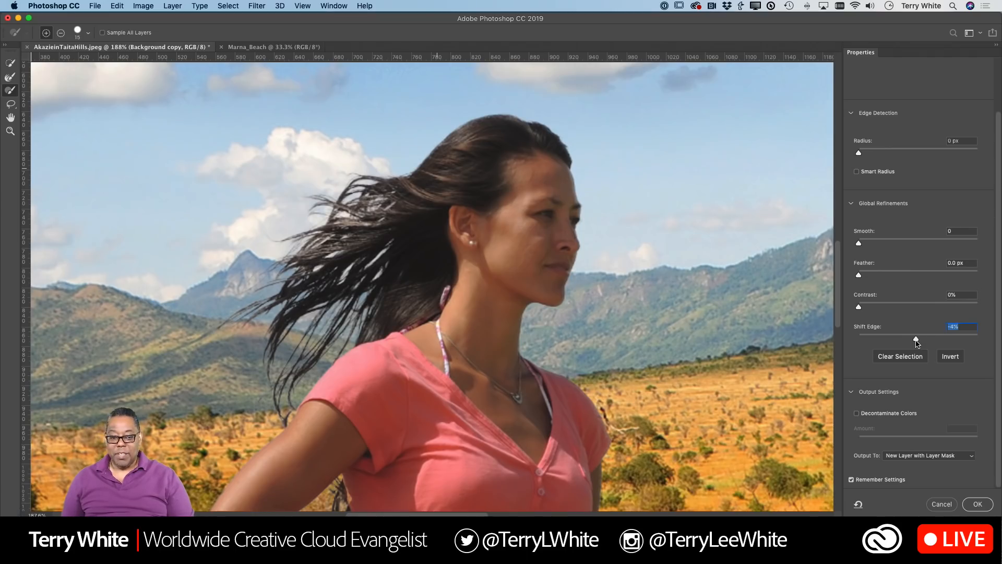
Step: Compare the hair with and without Decontaminate Colors, leaving it enabled with the amount set to 31%
left_click(857, 414)
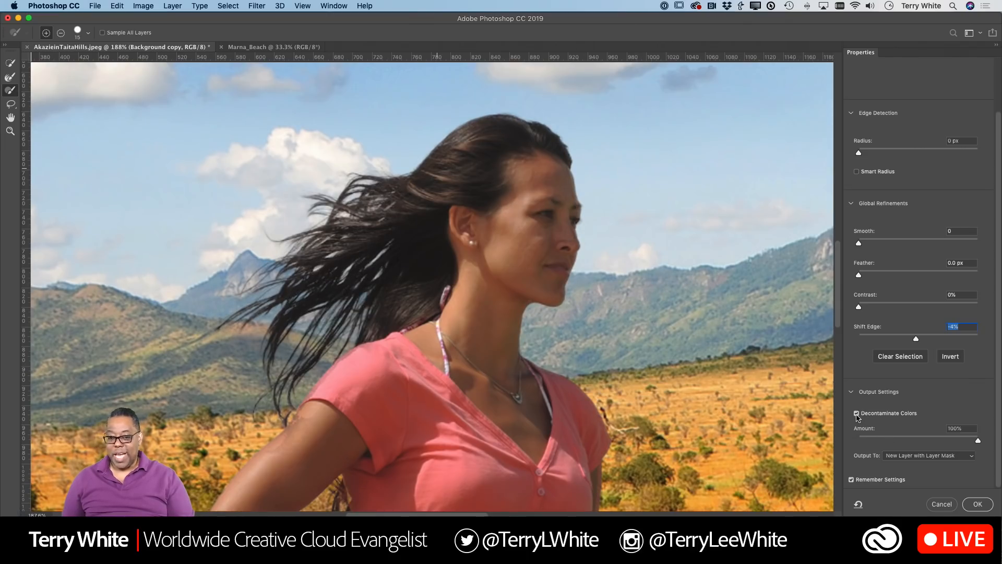
left_click(857, 414)
left_click(857, 414)
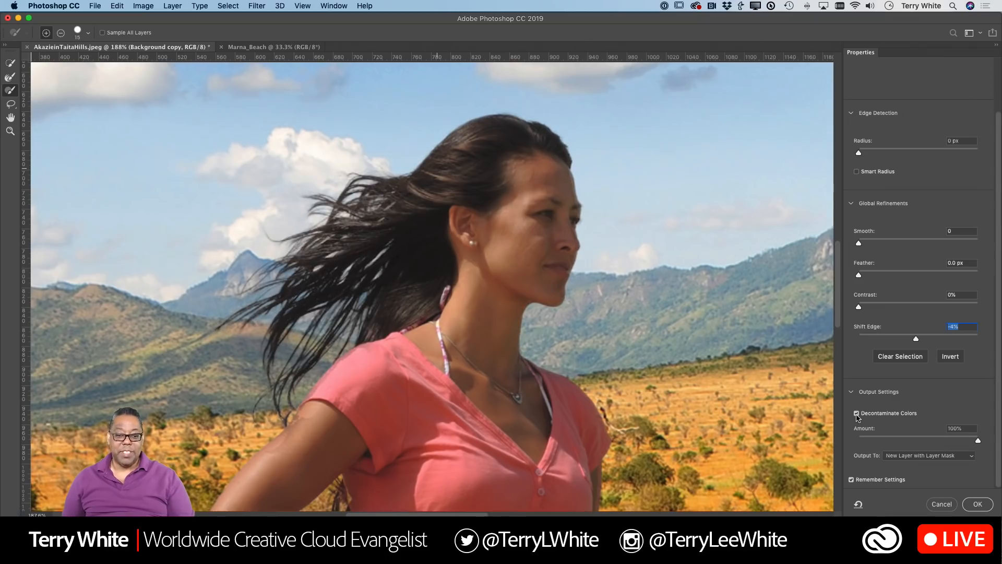
left_click(857, 414)
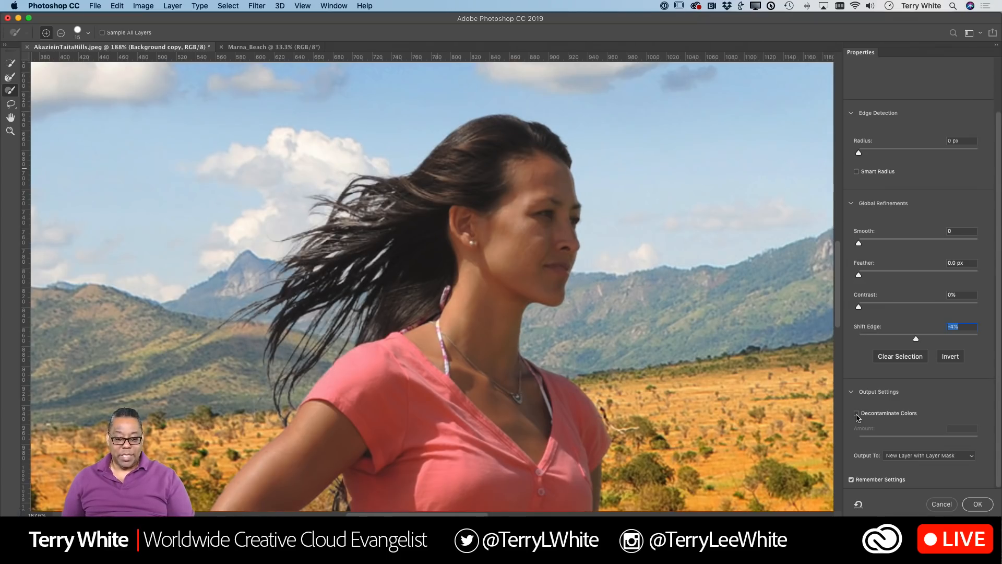
left_click(858, 414)
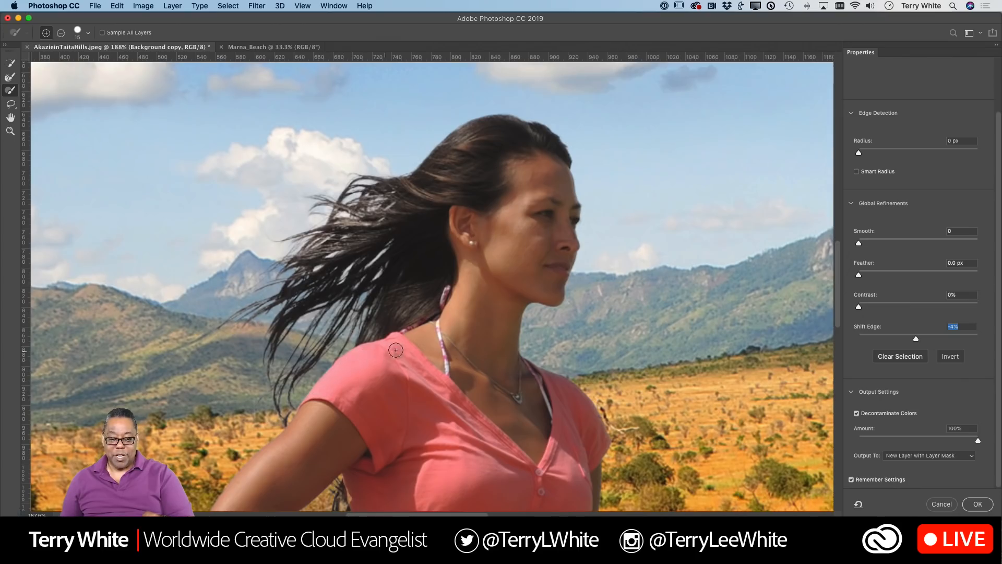
left_click_drag(979, 442, 914, 452)
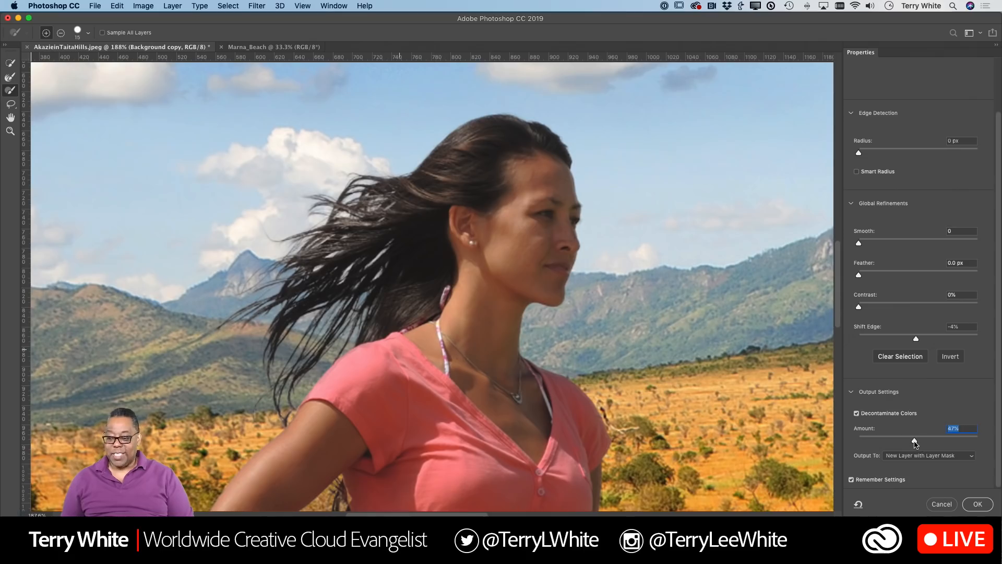
left_click_drag(915, 442, 896, 447)
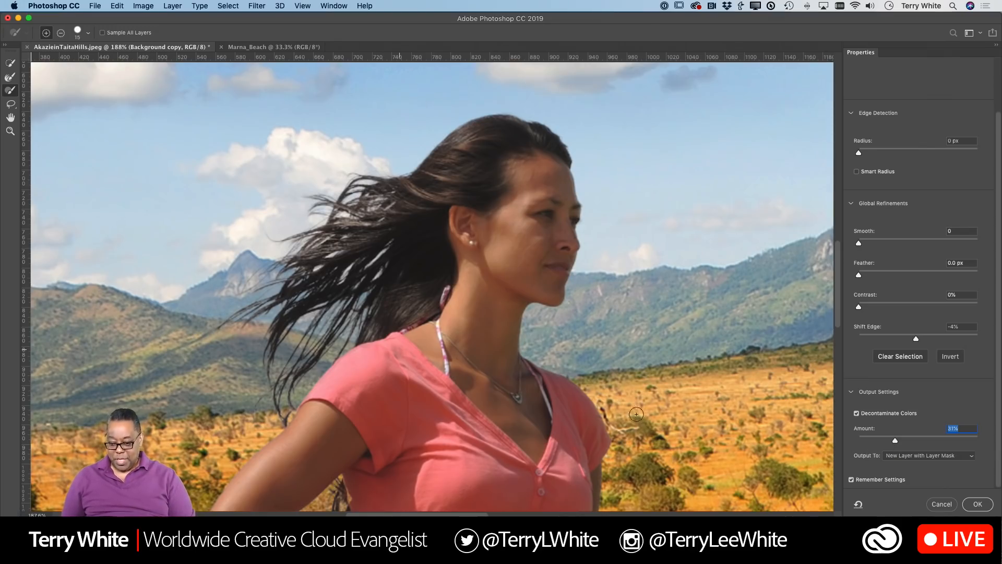
Step: Examine the color-decontaminated edges around the woman's torso, arms and windblown hair up close
left_click_drag(522, 452, 569, 167)
left_click_drag(579, 449, 532, 204)
left_click_drag(704, 465, 590, 427)
left_click_drag(577, 285, 631, 463)
left_click_drag(601, 361, 662, 392)
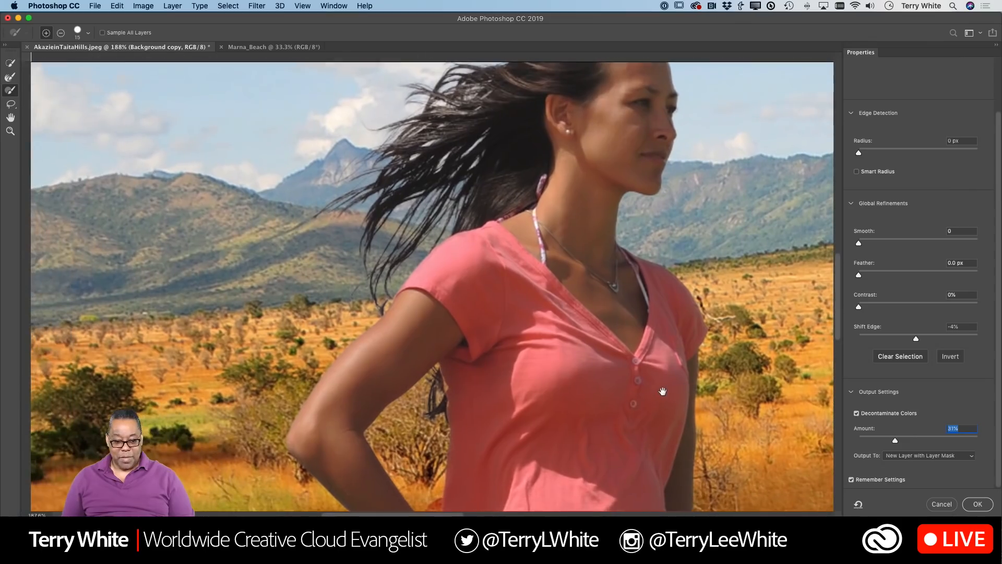
mouse_move(646, 349)
left_mouse_down()
mouse_move(613, 377)
mouse_move(606, 448)
left_mouse_up()
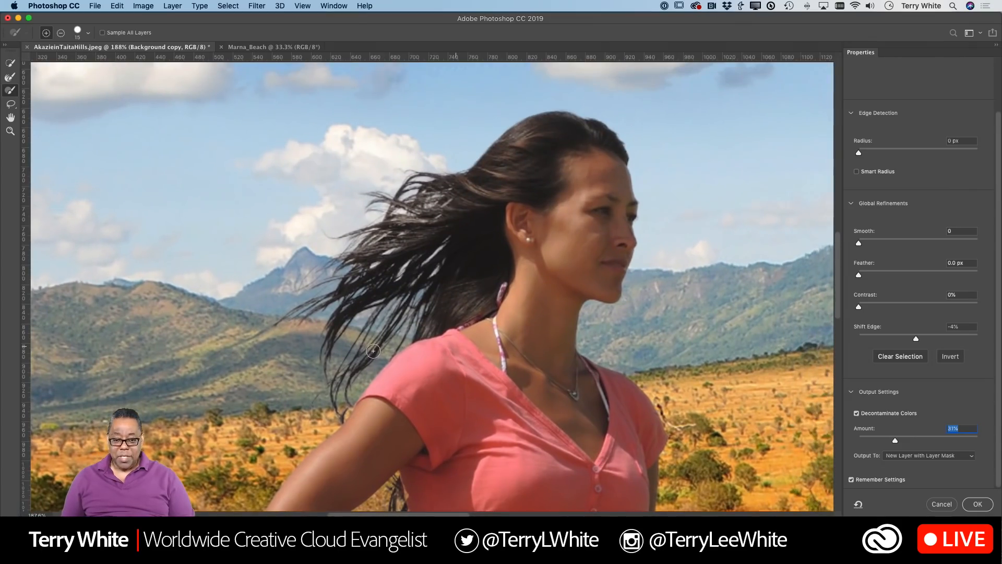
scroll(399, 361, "left", 2)
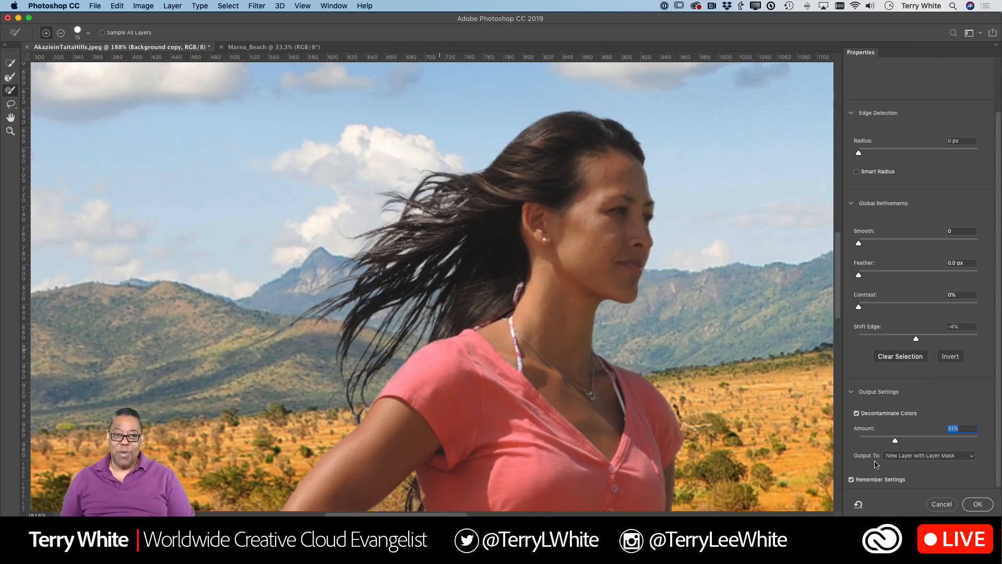
Step: Review the output options, keep New Layer with Layer Mask, and apply the Select and Mask refinement
left_click(911, 457)
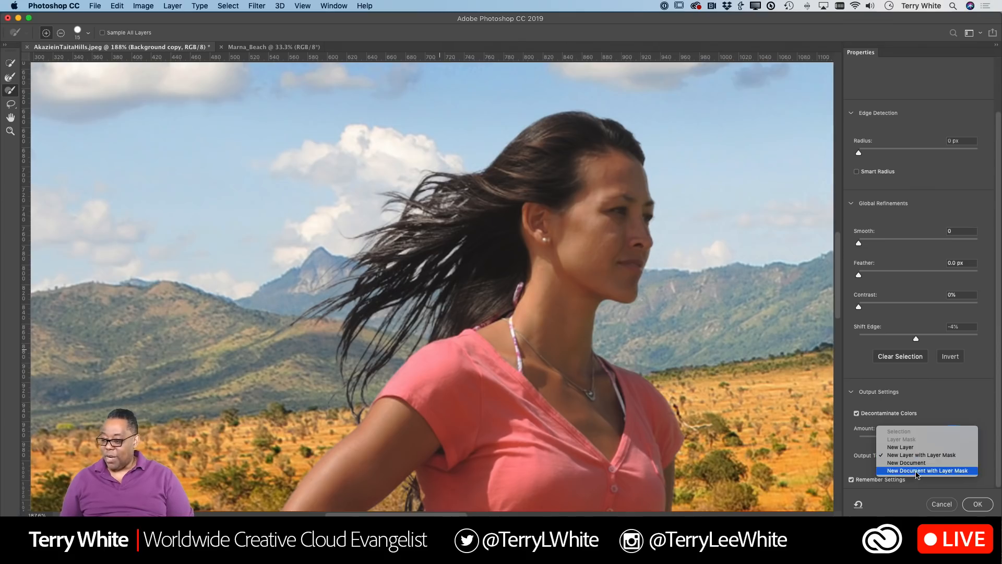
left_click(914, 429)
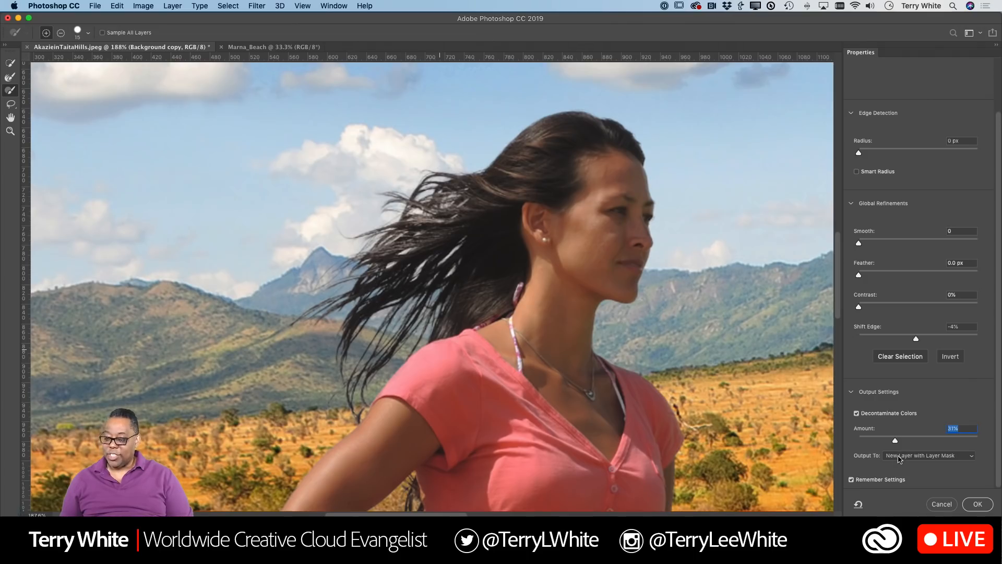
left_click(899, 456)
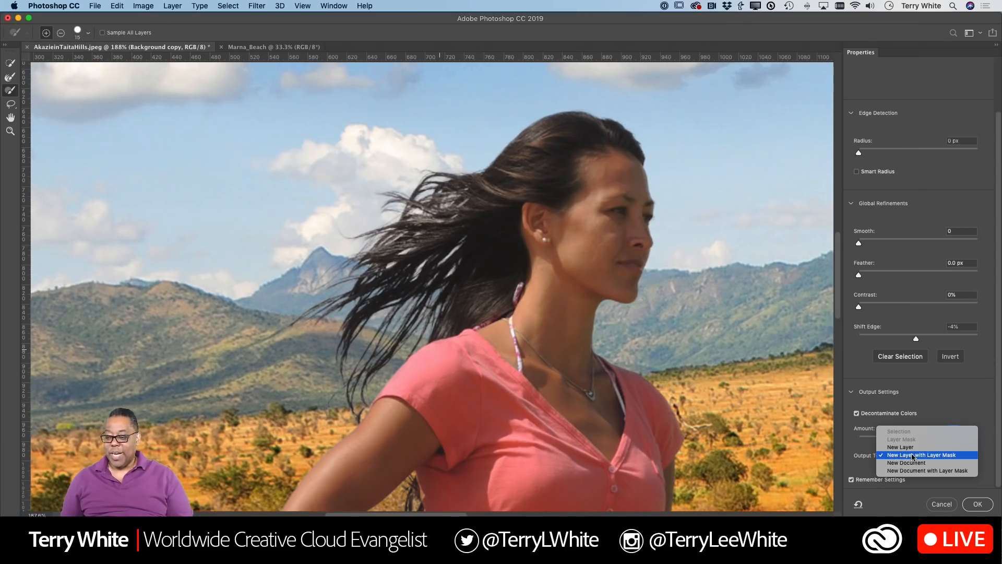
left_click(932, 455)
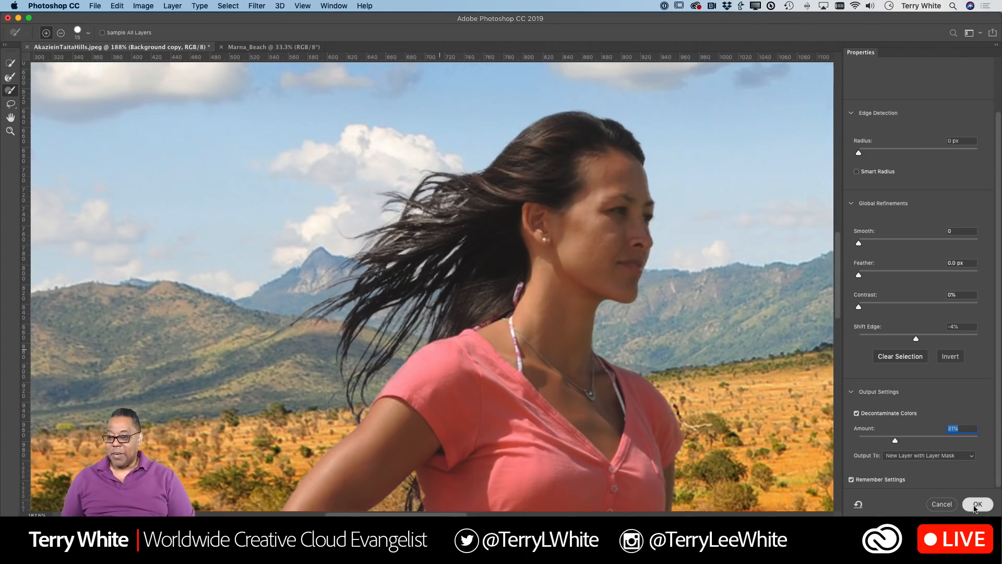
key("Return")
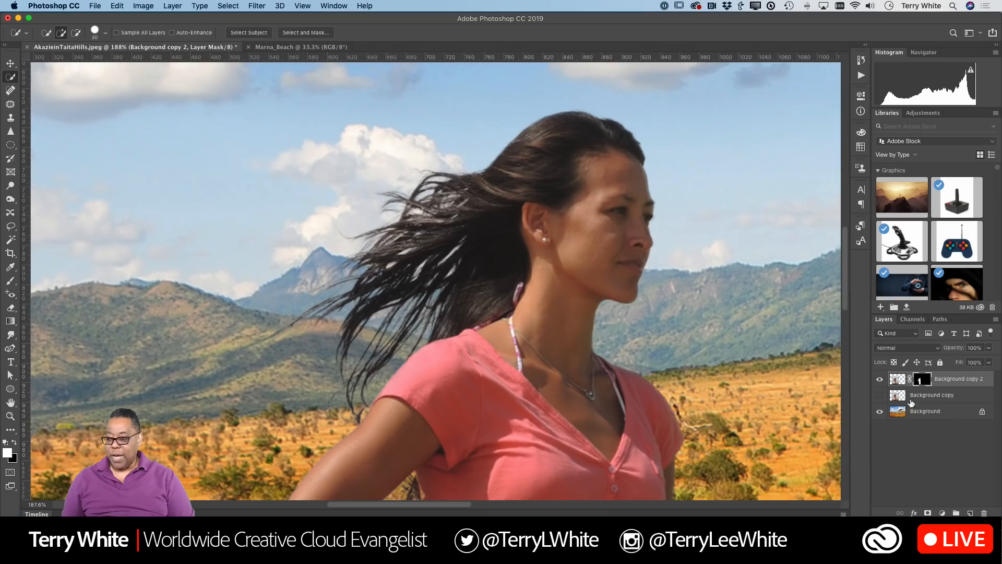
Step: Compare the masked Background copy 2 with the unmasked Background copy by alternating their visibility
left_click(879, 379)
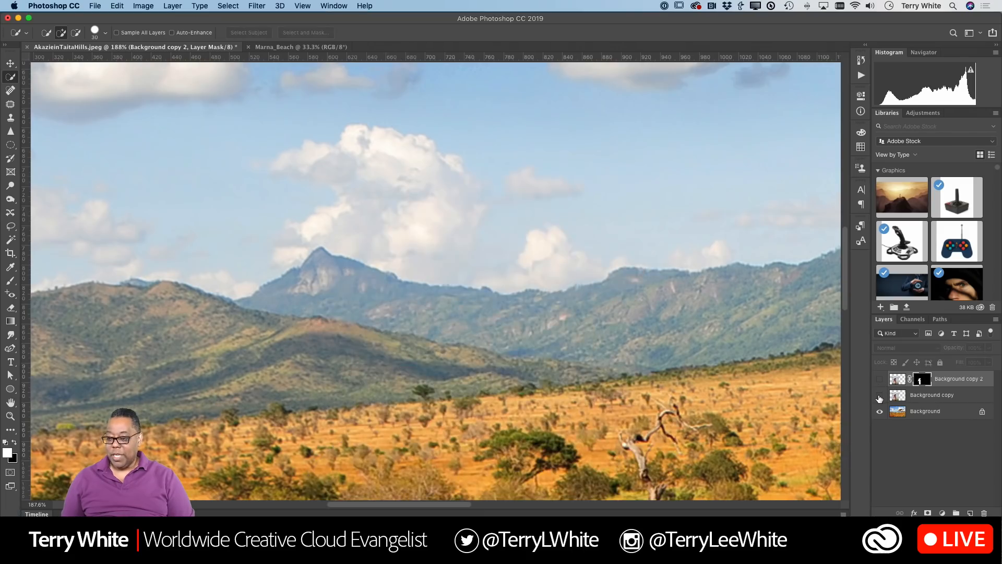
left_click(879, 396)
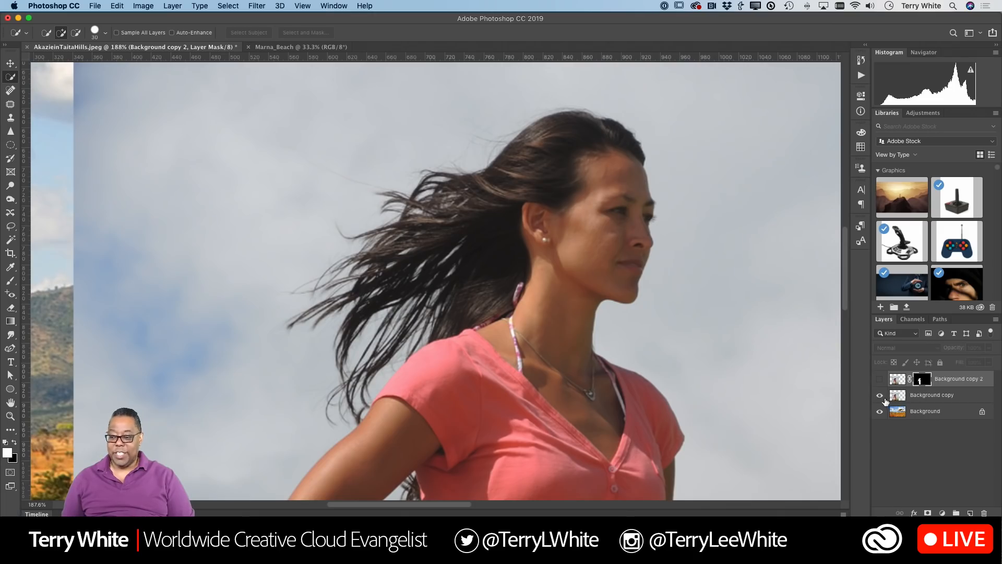
left_click(880, 396)
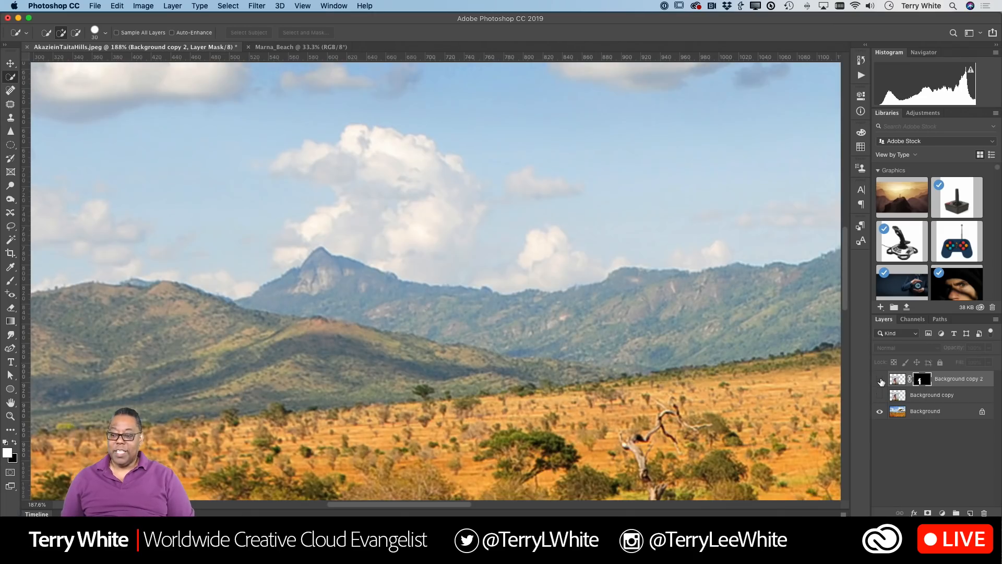
left_click(879, 379)
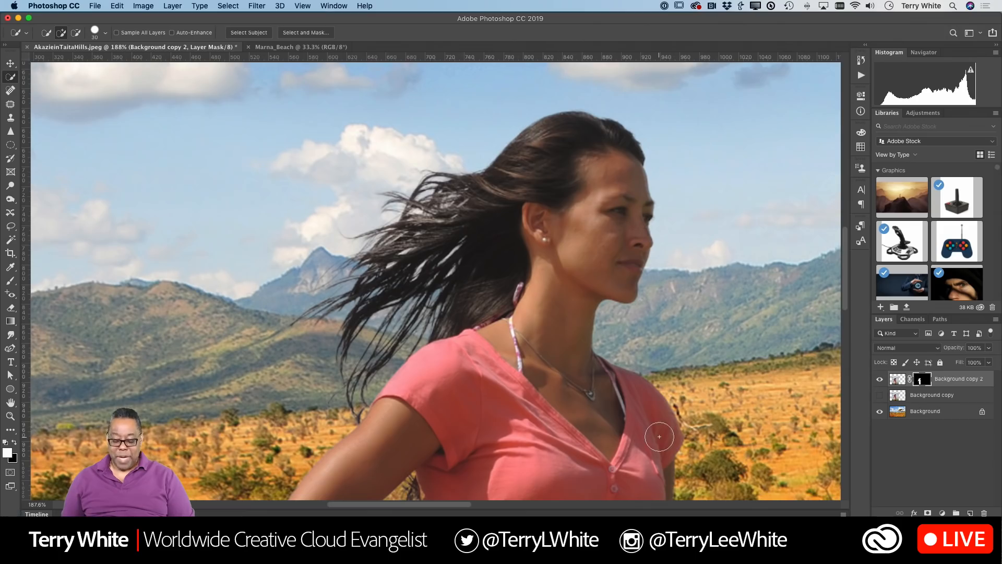
Step: Fit the whole composite in view and move the cutout woman slightly right with the Move tool
key("super+0")
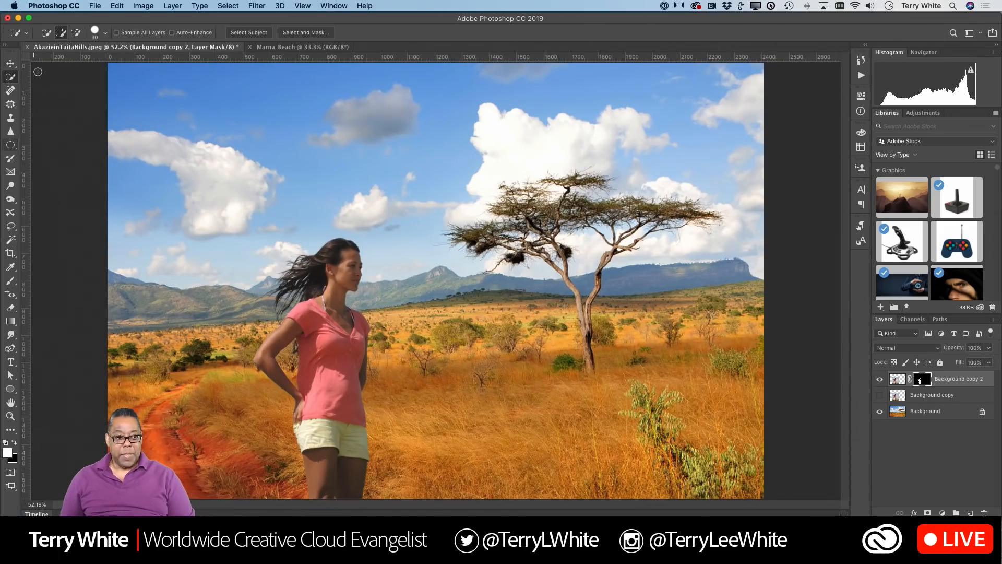
left_click(10, 64)
mouse_move(337, 365)
left_mouse_down()
mouse_move(285, 365)
mouse_move(314, 365)
mouse_move(313, 332)
mouse_move(323, 368)
mouse_move(443, 349)
mouse_move(558, 346)
mouse_move(549, 416)
mouse_move(527, 469)
mouse_move(492, 478)
mouse_move(431, 471)
mouse_move(359, 434)
mouse_move(349, 356)
mouse_move(347, 365)
left_mouse_up()
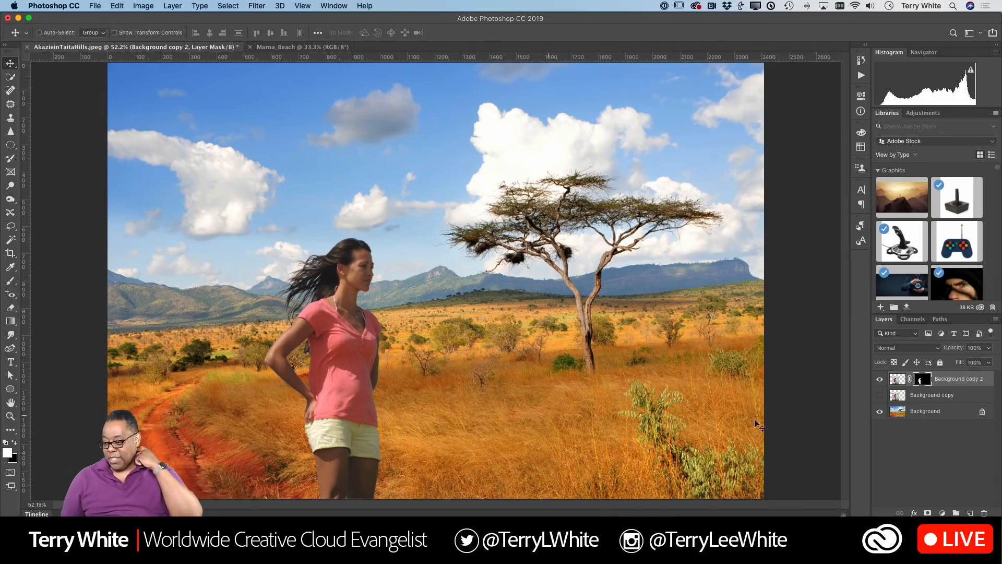
Step: Inspect the layer mask of Background copy 2 by toggling its effect and viewing the black-and-white mask alone
left_click(921, 383, "shift")
left_click(921, 383, "shift")
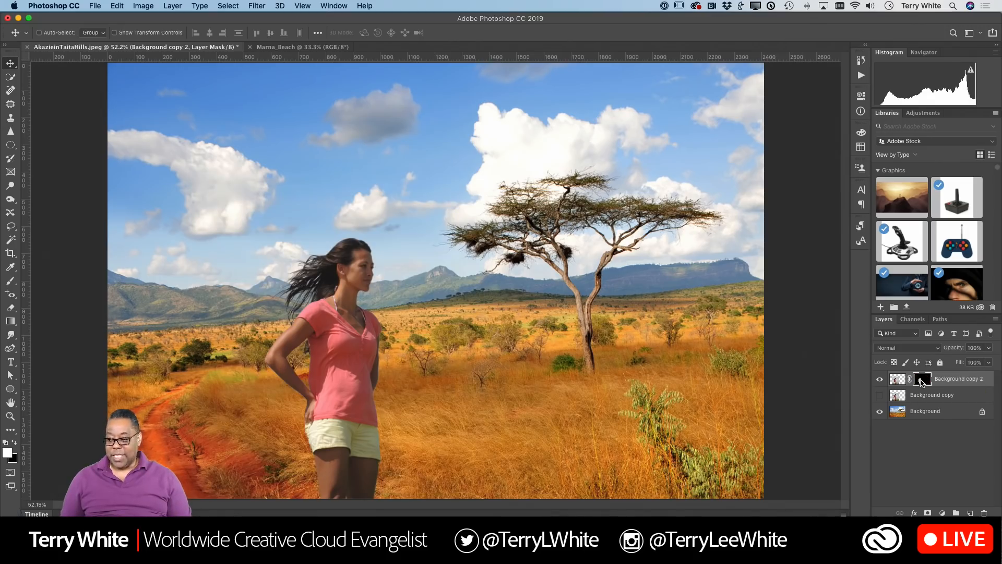
left_click(921, 383, "alt")
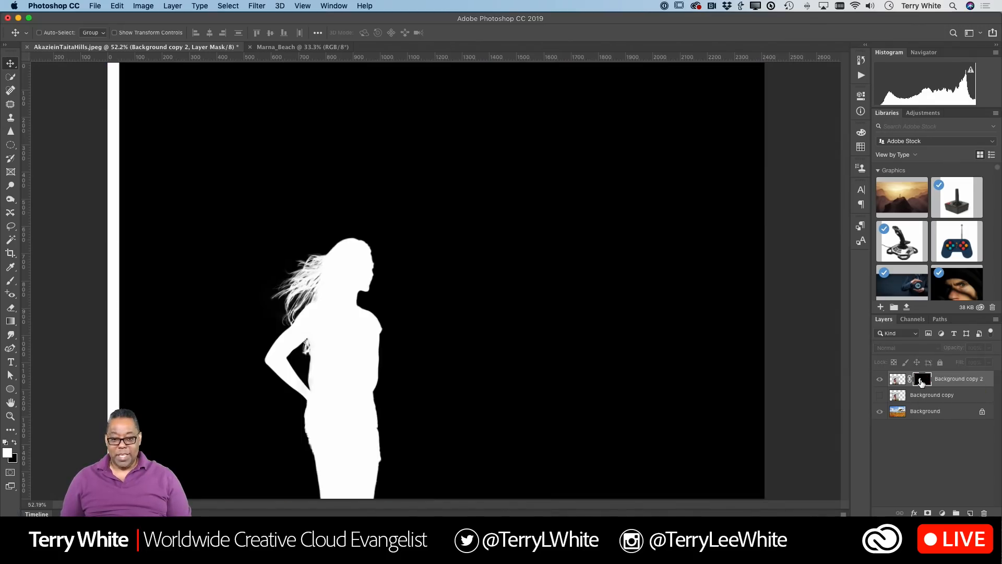
left_click(921, 383, "alt")
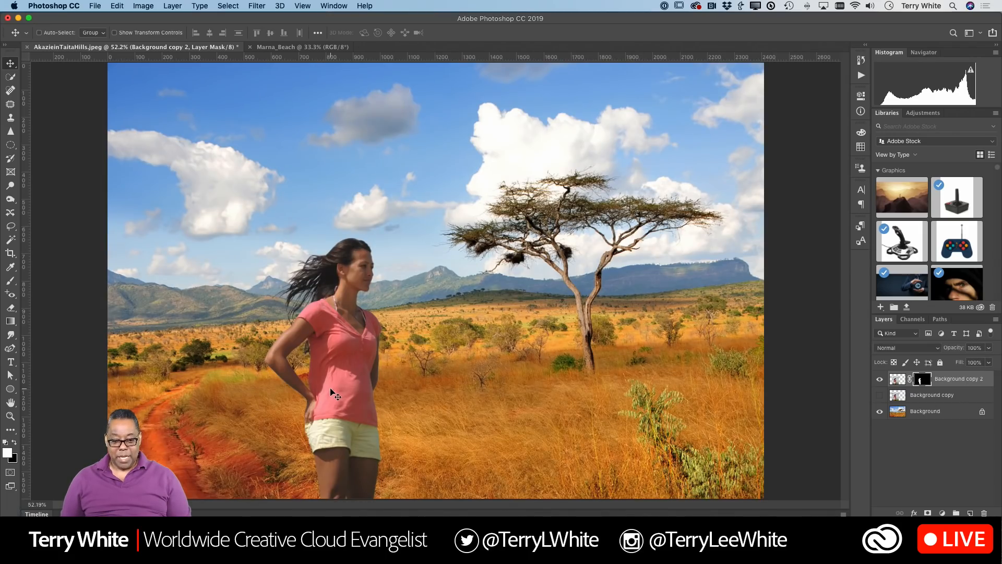
left_click(921, 380, "alt")
Step: Target the image of Background copy 2 instead of its mask, move the woman slightly left, and check the mask
left_click(898, 380)
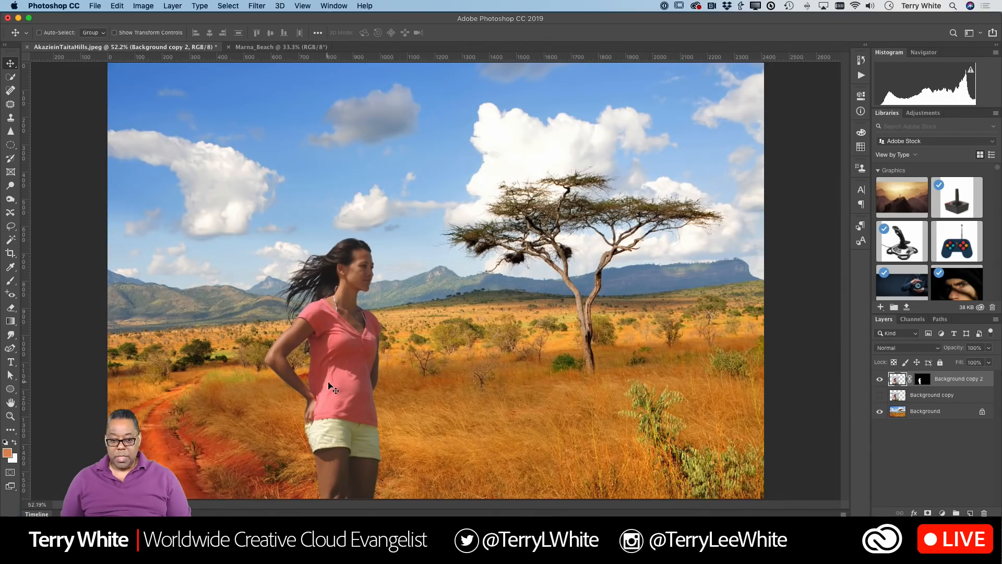
left_click_drag(330, 384, 317, 384)
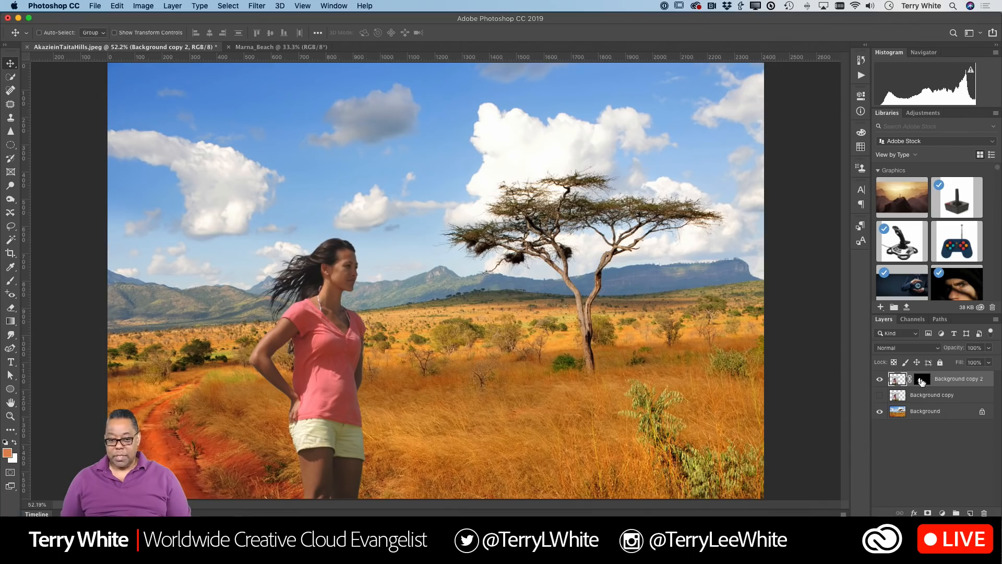
left_click(920, 380, "alt")
left_click(920, 380, "alt")
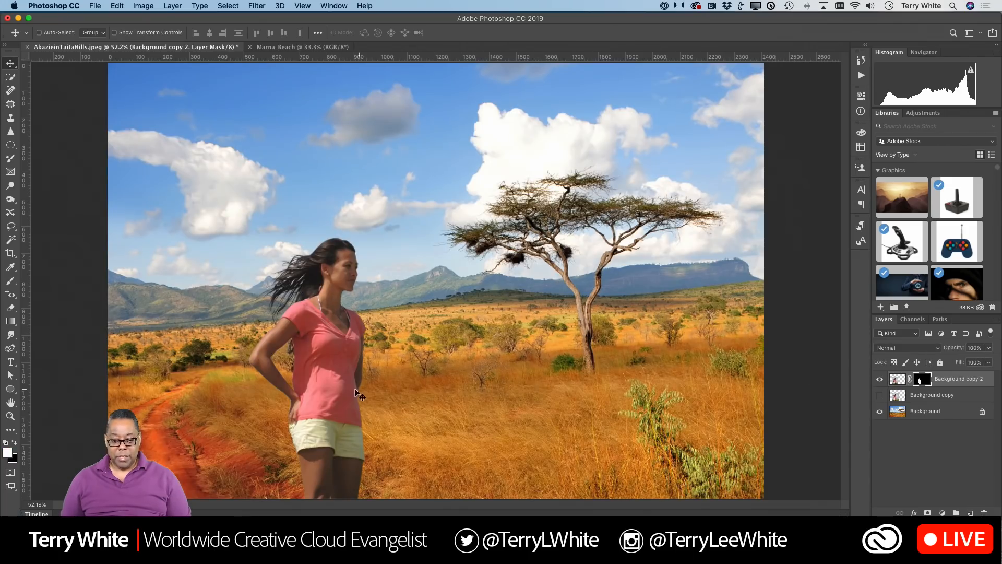
Step: Move the woman slightly right with the layer mask targeted, and check the mask view again
left_click_drag(347, 392, 352, 393)
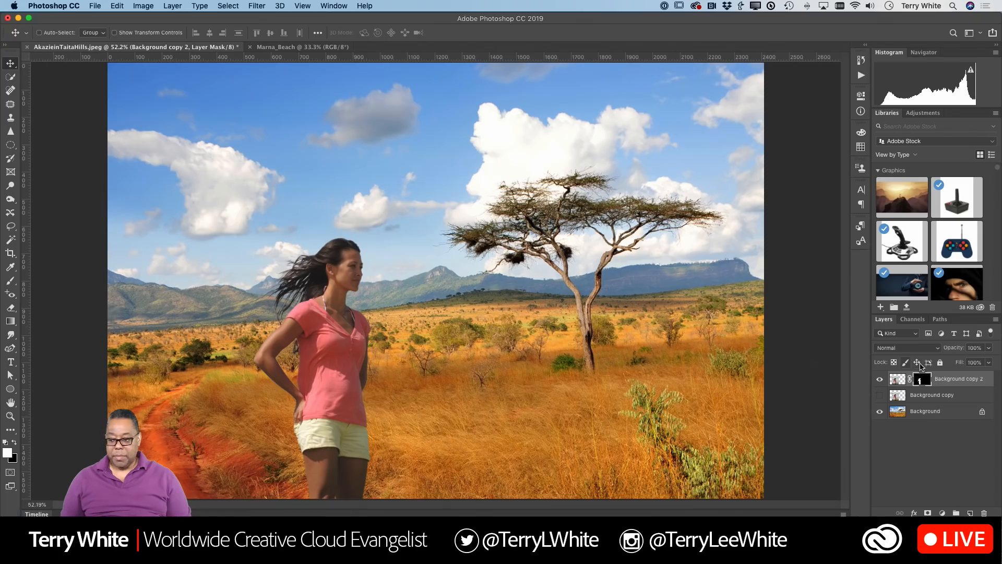
left_click(922, 380, "alt")
left_click(922, 380, "alt")
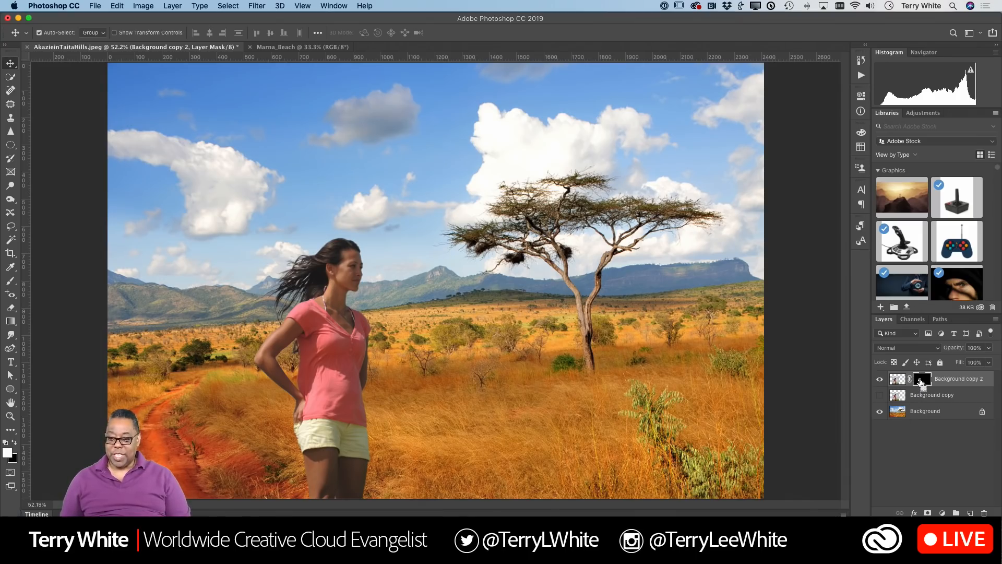
Step: Load the layer mask of Background copy 2 as a selection and copy that area of the Background to a new layer
left_click(921, 383, "super")
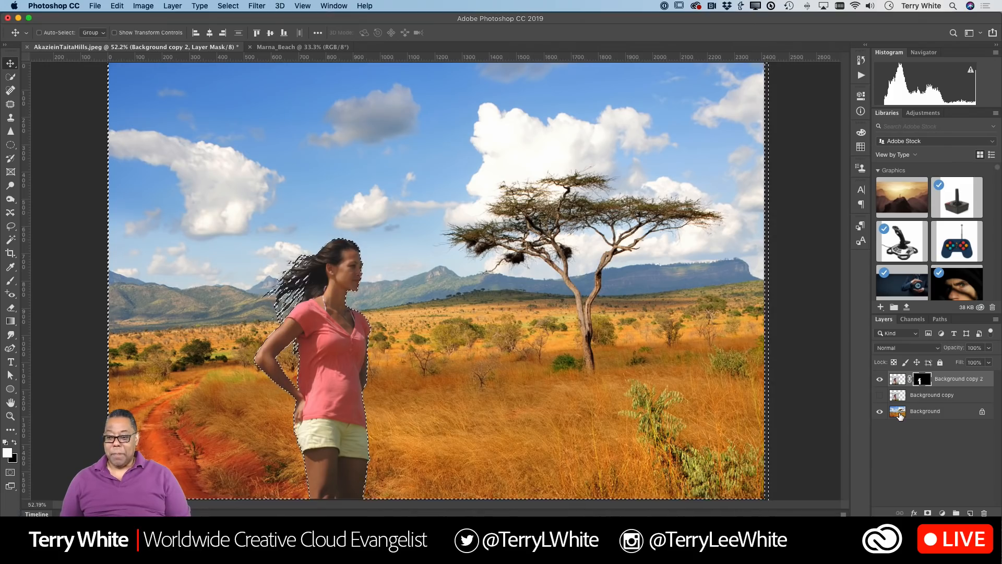
left_click(899, 414)
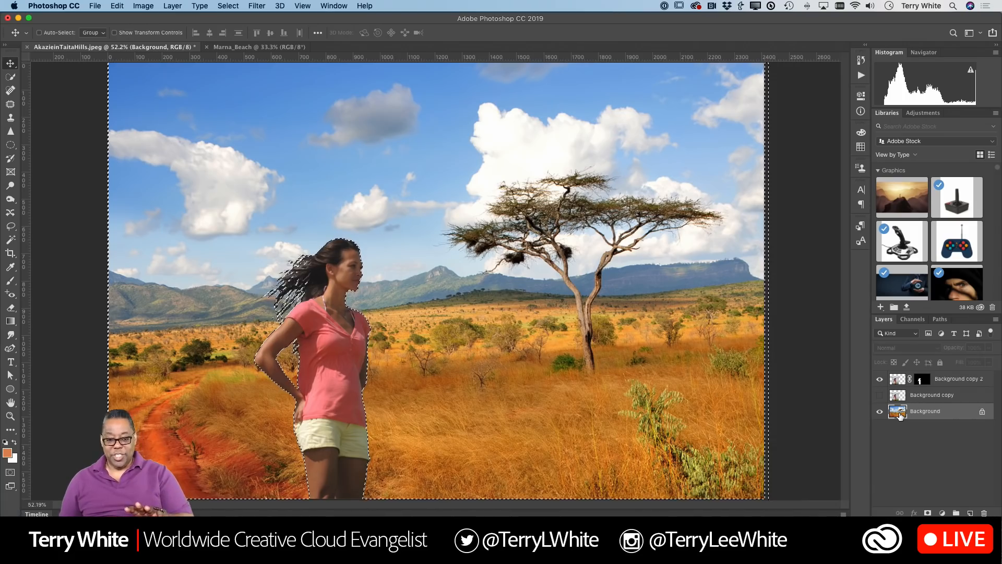
key("super+j")
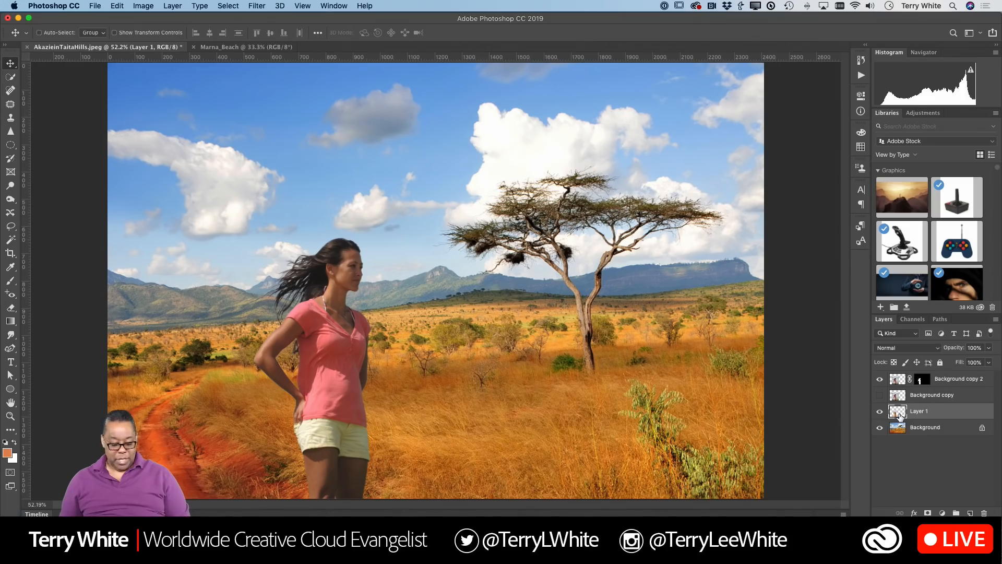
key("super+z")
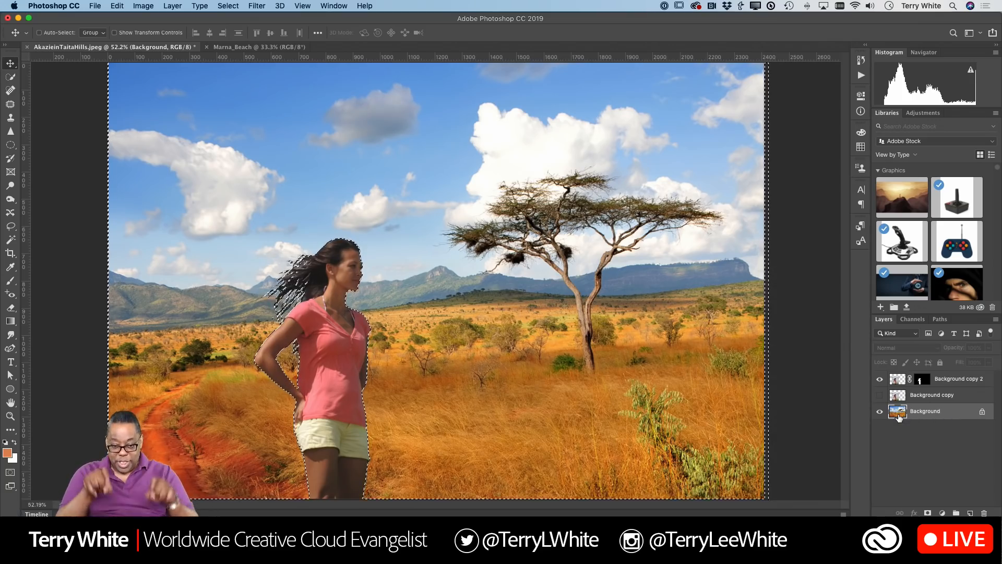
key("ctrl+j")
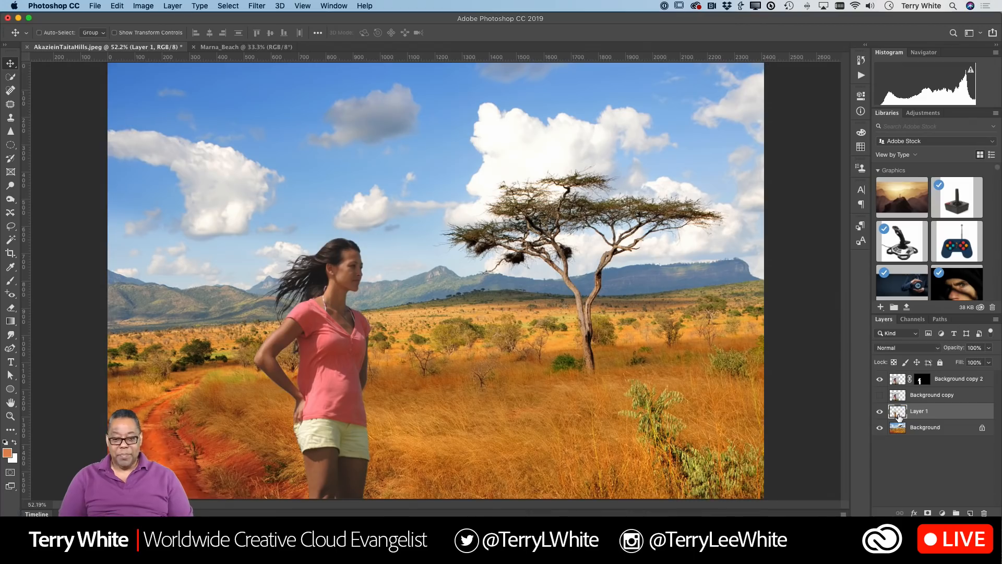
Step: Show only the new silhouette layer at the top of the layer stack and rename it color
left_click(880, 411, "alt")
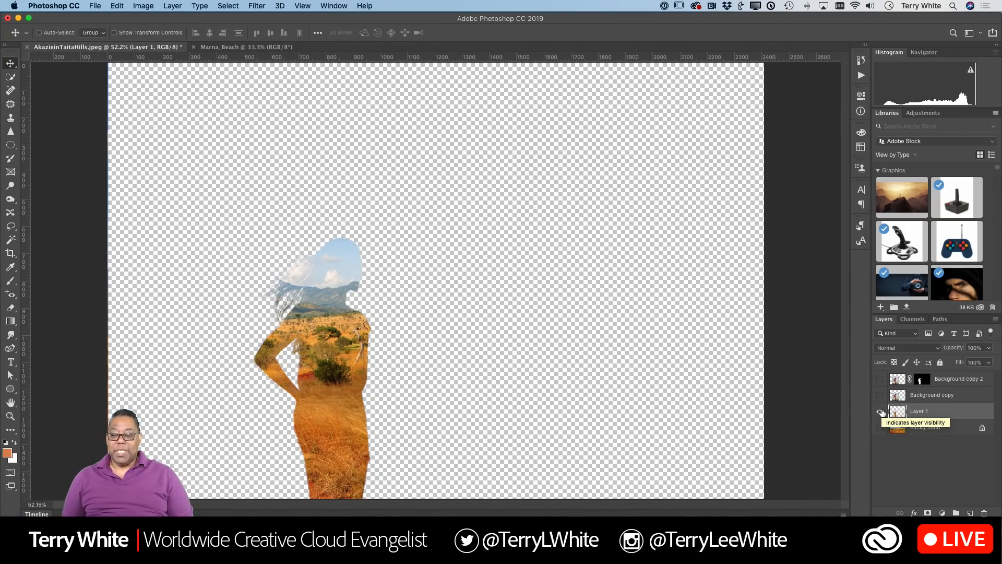
left_click_drag(924, 414, 923, 373)
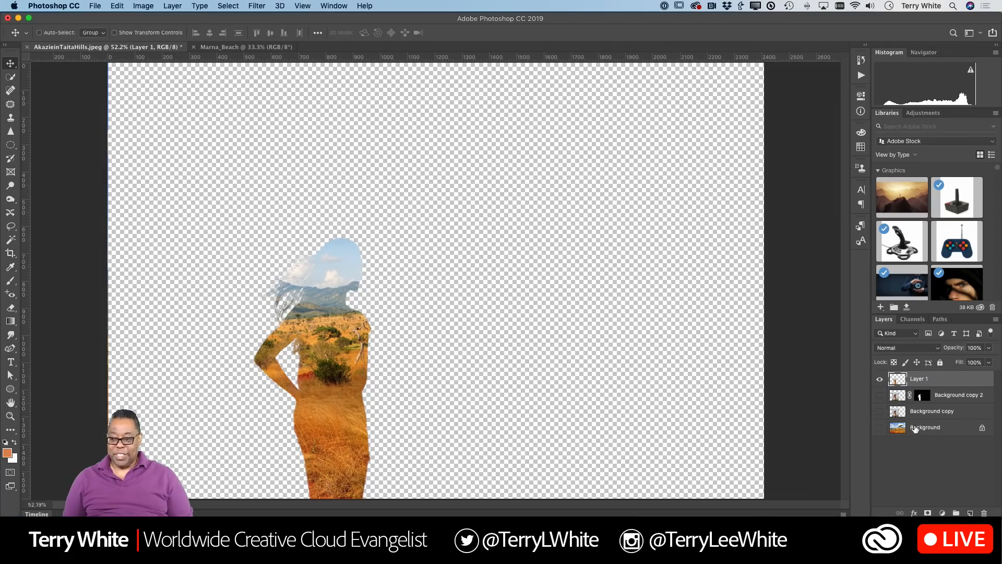
double_click(916, 379)
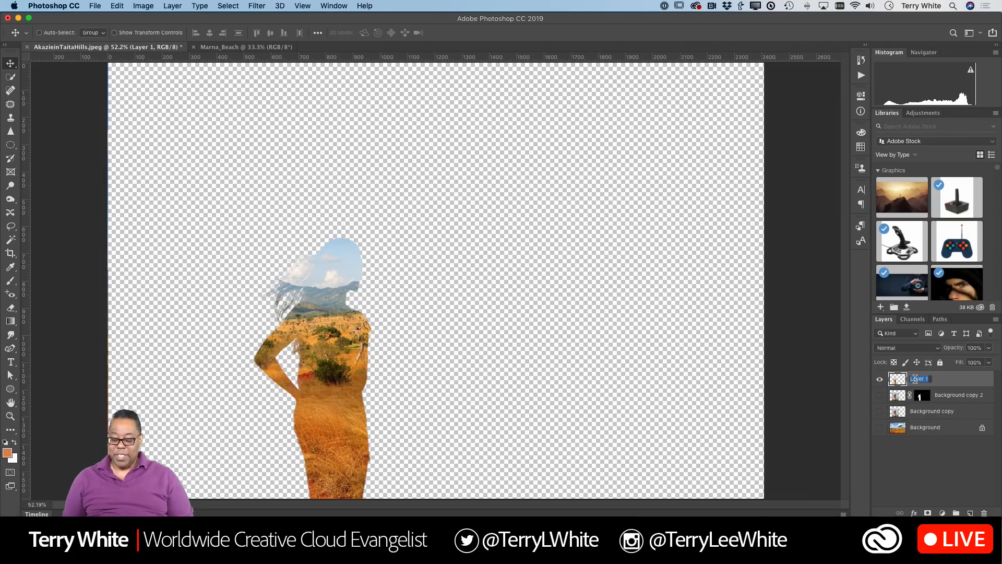
type("c")
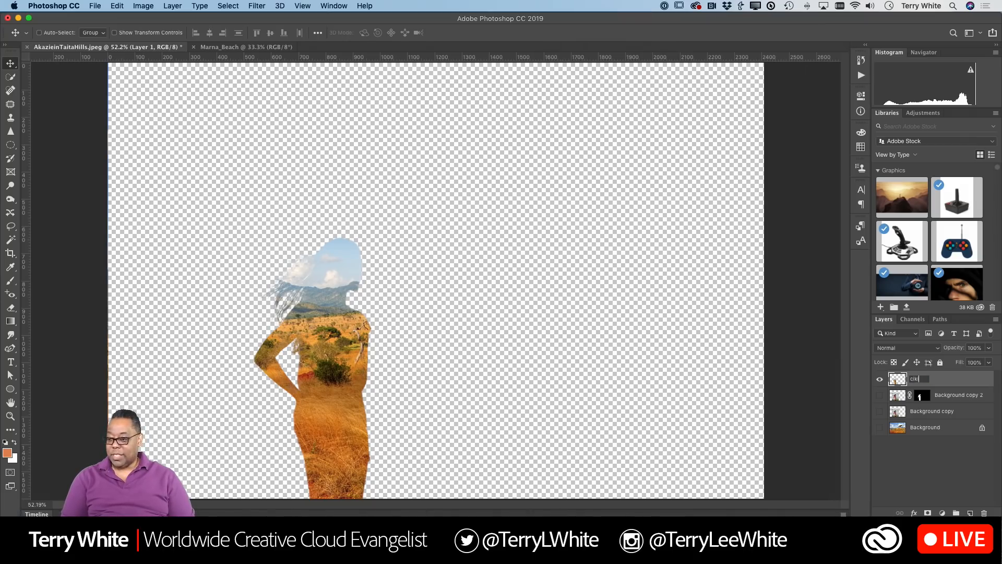
type("olor")
key("Return")
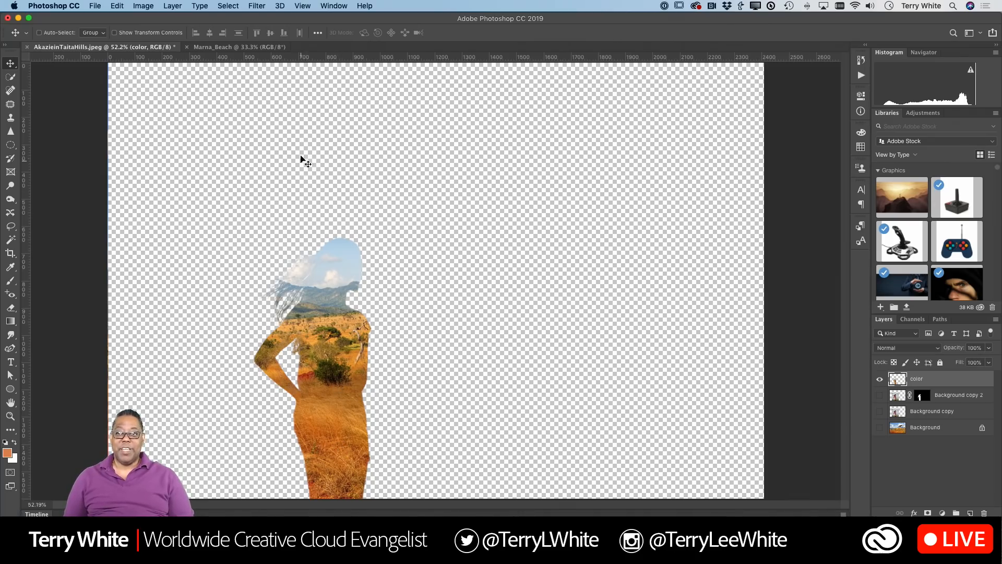
Step: Apply the Average blur filter to the color layer
left_click(258, 5)
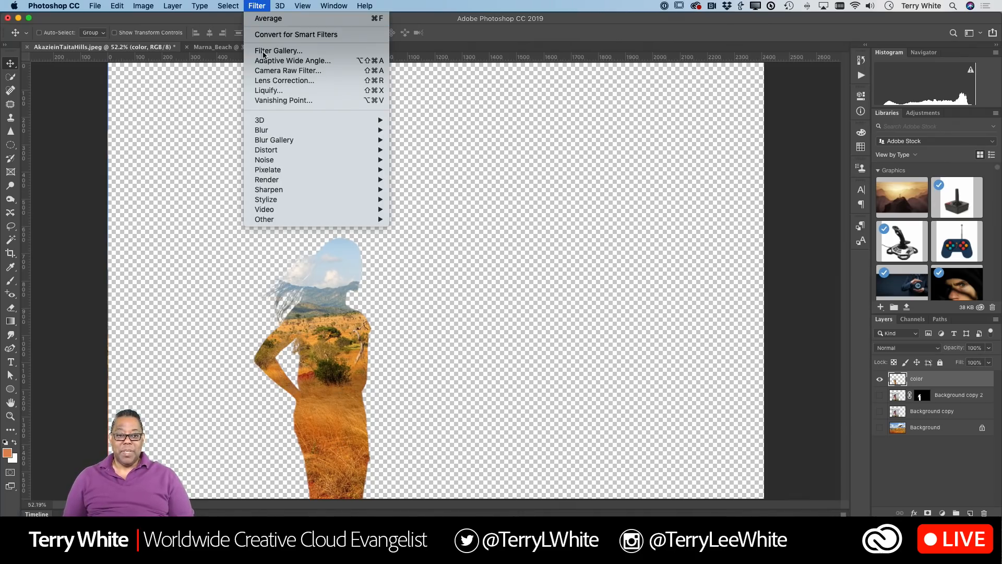
mouse_move(270, 133)
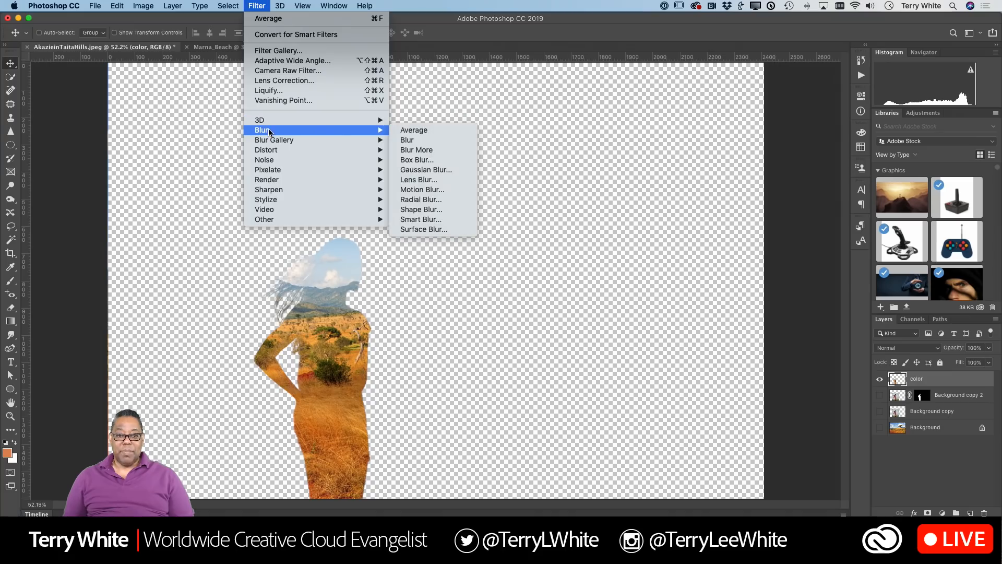
left_click(436, 130)
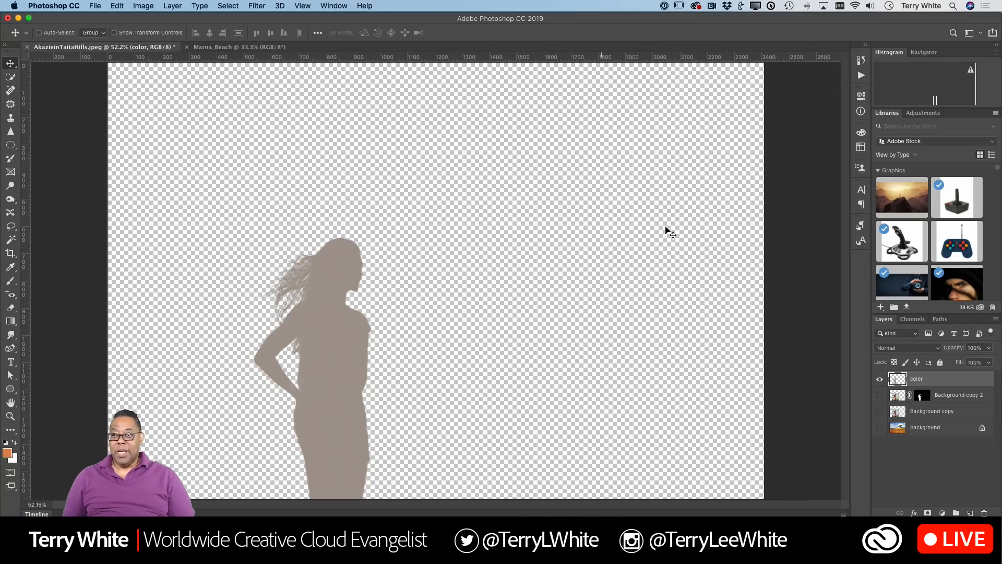
Step: Show the Background and Background copy 2 layers again, keeping Background copy hidden
left_click(880, 411)
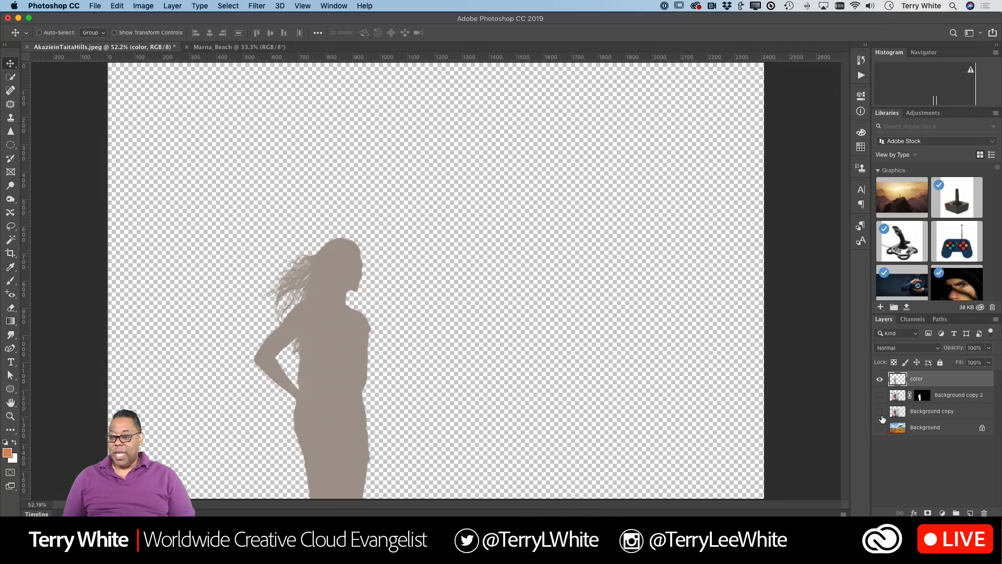
left_click(880, 428)
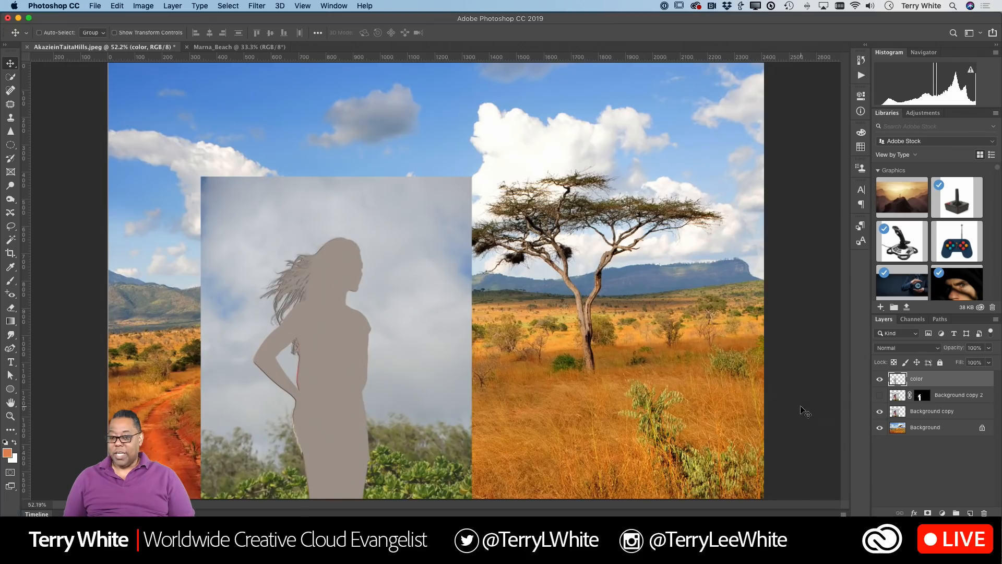
left_click(880, 412)
left_click(879, 395)
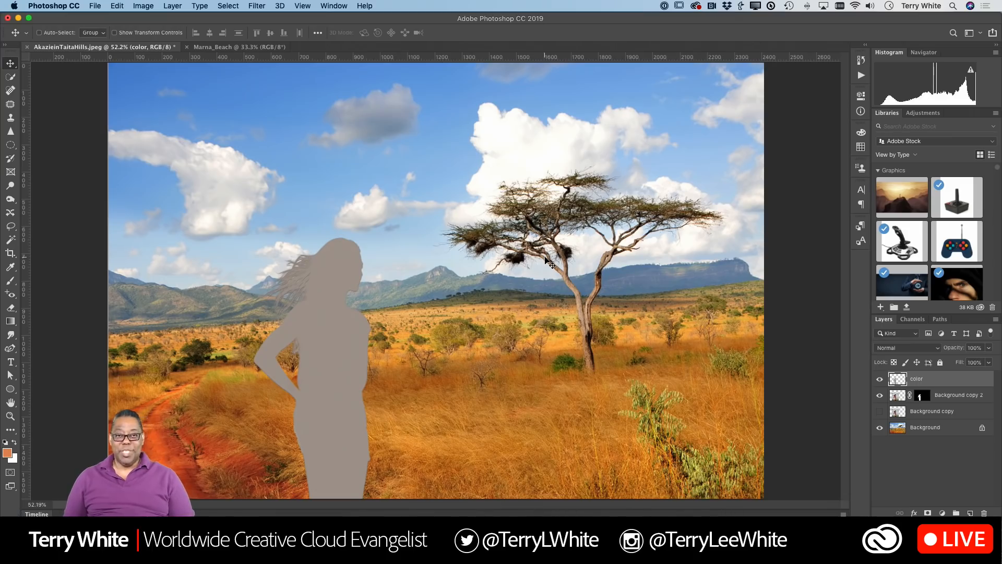
Step: Set the color layer's blend mode to Color and its opacity to 22%
left_click(916, 348)
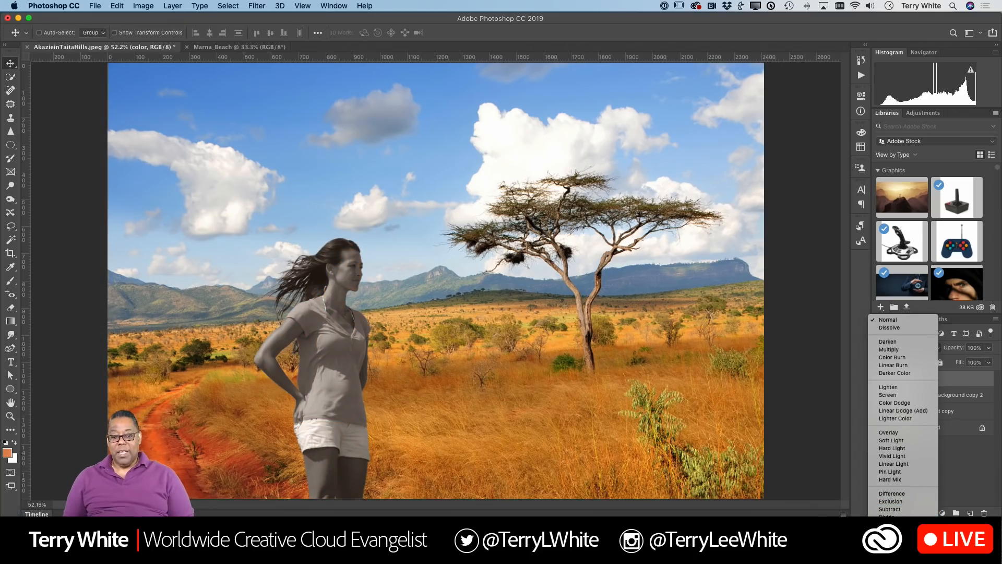
left_click(887, 546)
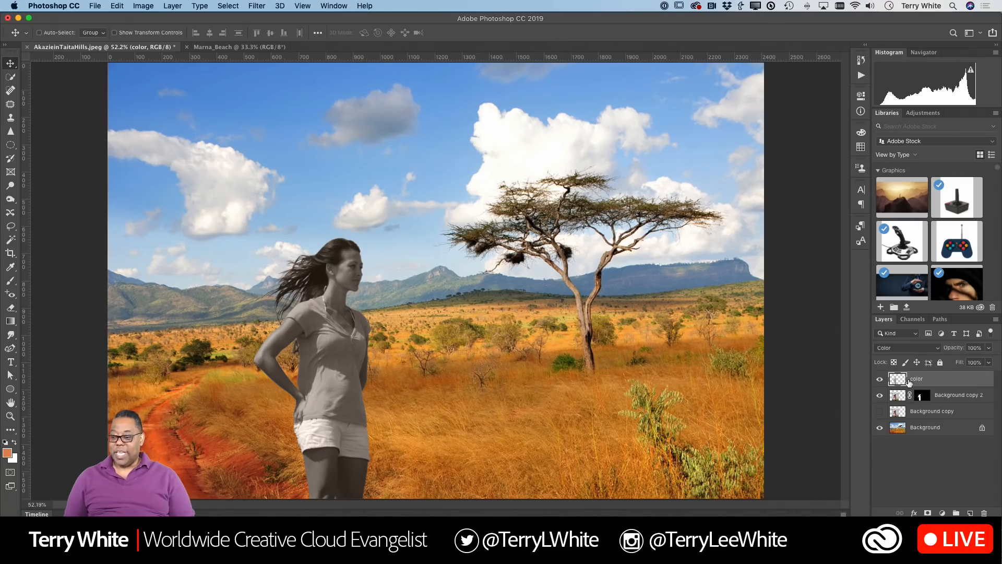
left_click_drag(960, 355, 919, 355)
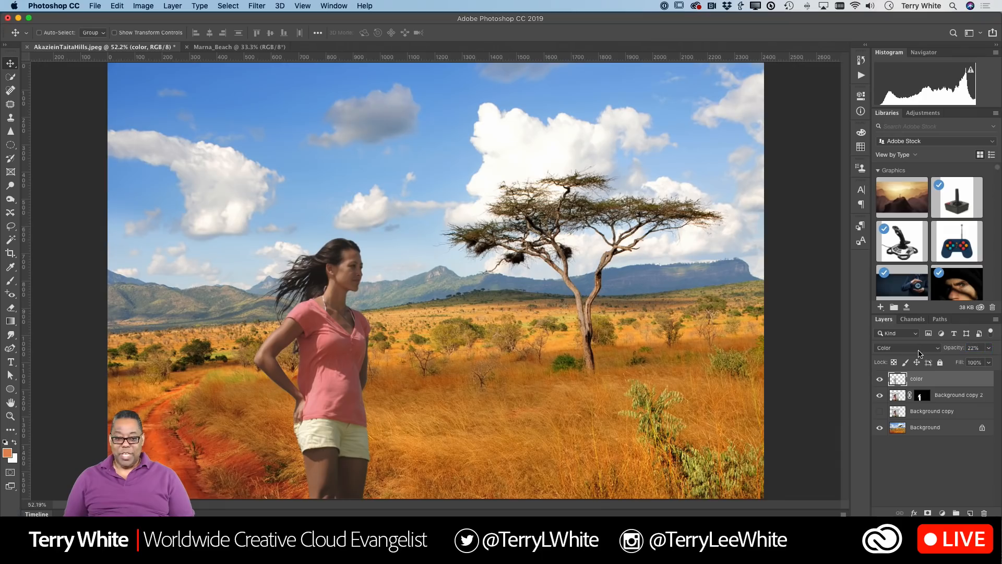
Step: Compare the woman at 100% zoom with the color layer hidden and shown
left_click(880, 380)
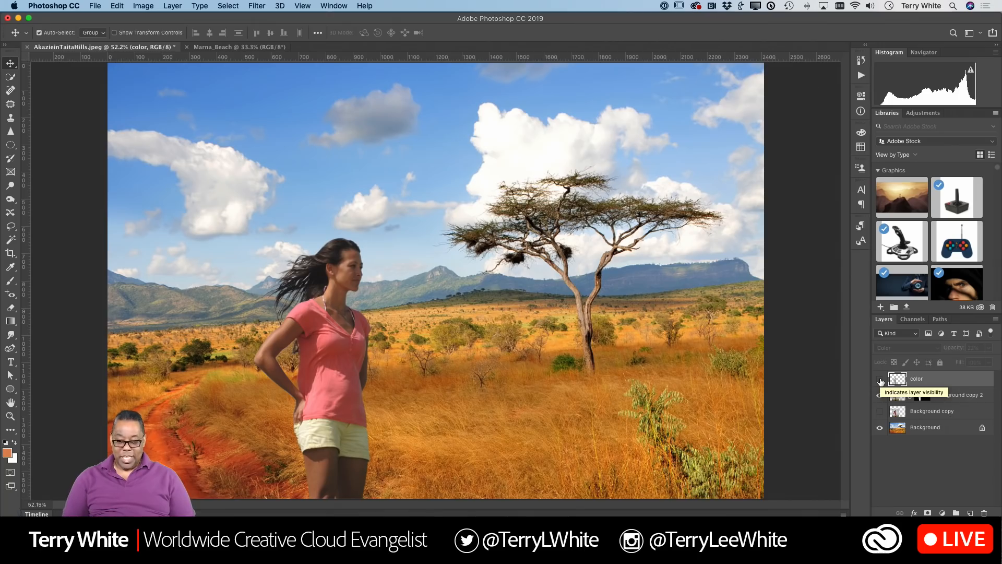
key("super+plus")
key("super+plus")
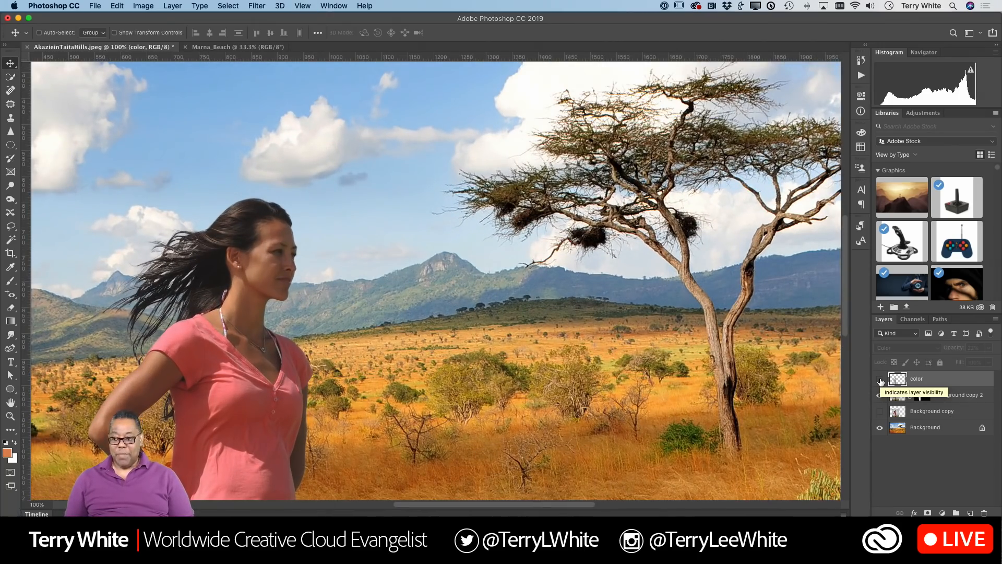
left_click(881, 380)
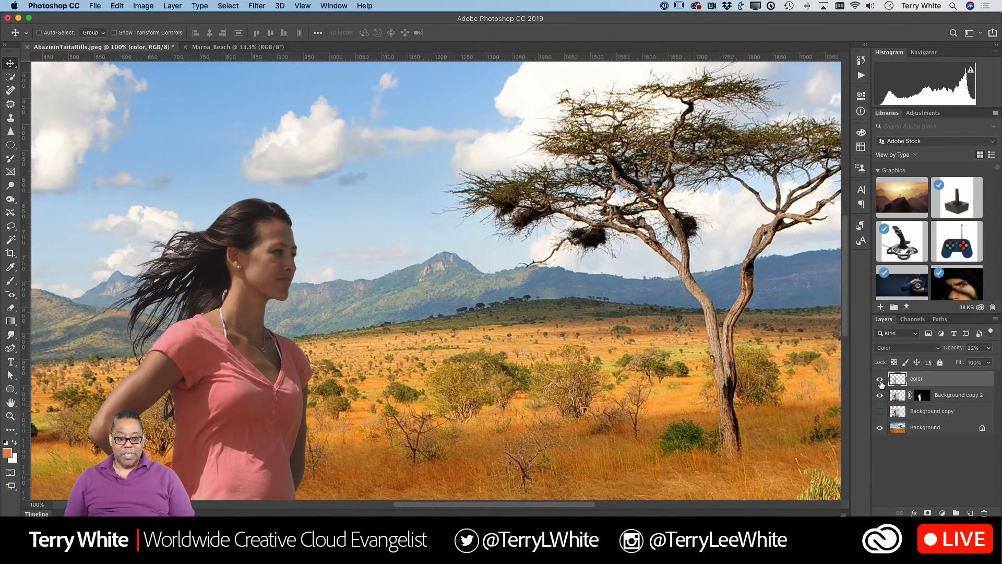
Step: Fine-tune the color layer's opacity, trying 35% and settling on 24% with the whole composite in view
left_click(949, 348)
left_click_drag(949, 349, 953, 349)
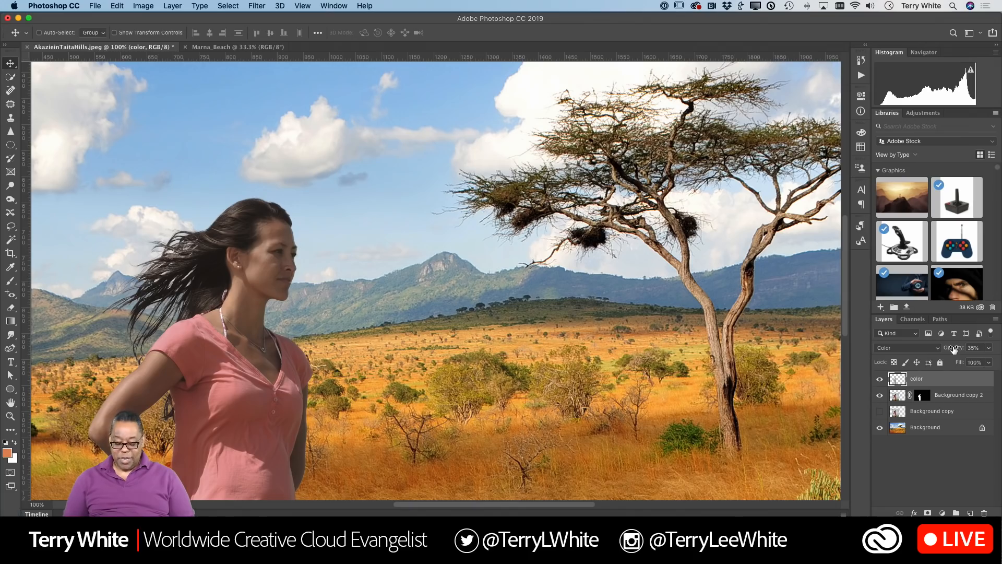
key("super+0")
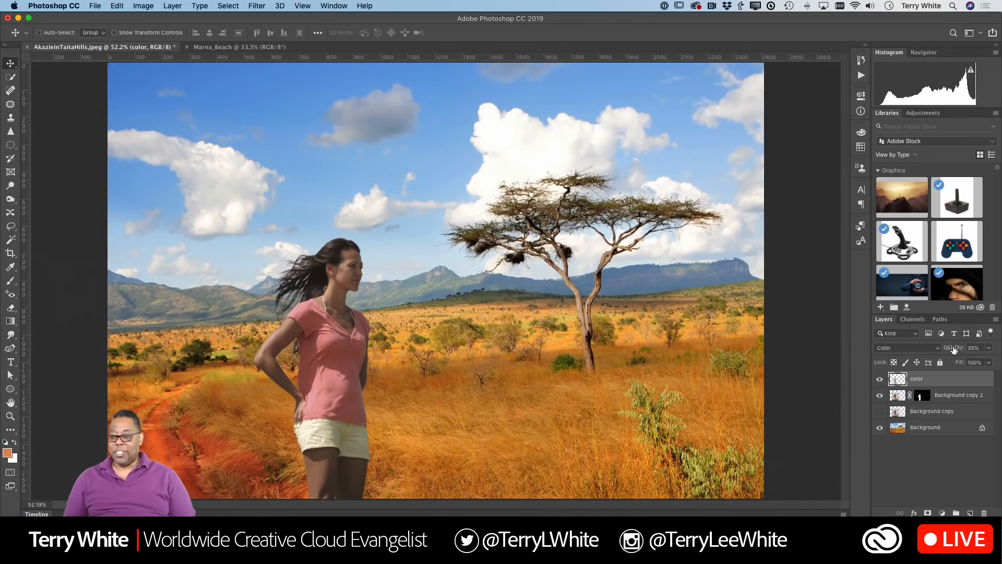
left_click_drag(953, 348, 949, 352)
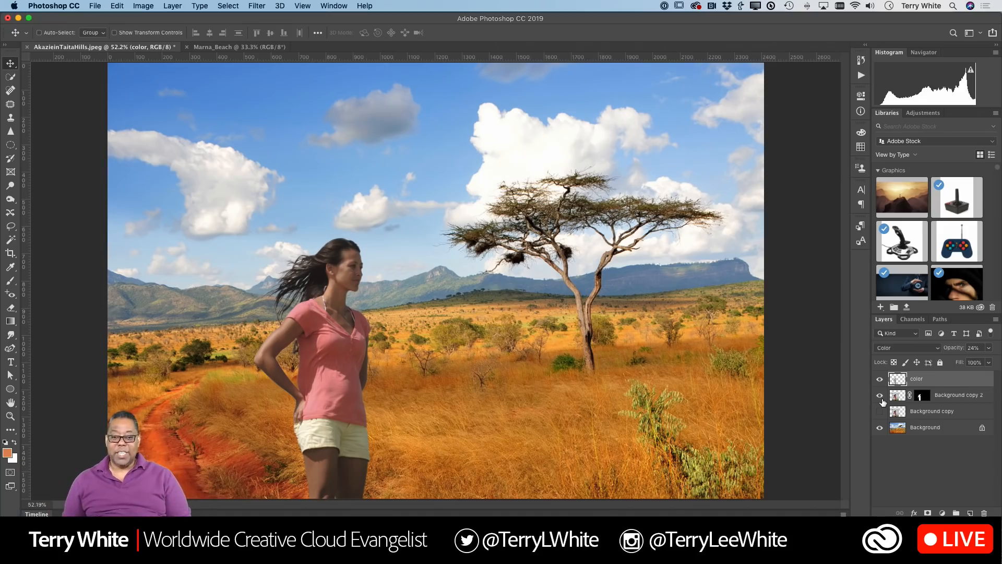
Step: Open the image of Background copy 2 in the Camera Raw Filter and draw a small radial filter over the woman's face with exposure +0.55
left_click(897, 401)
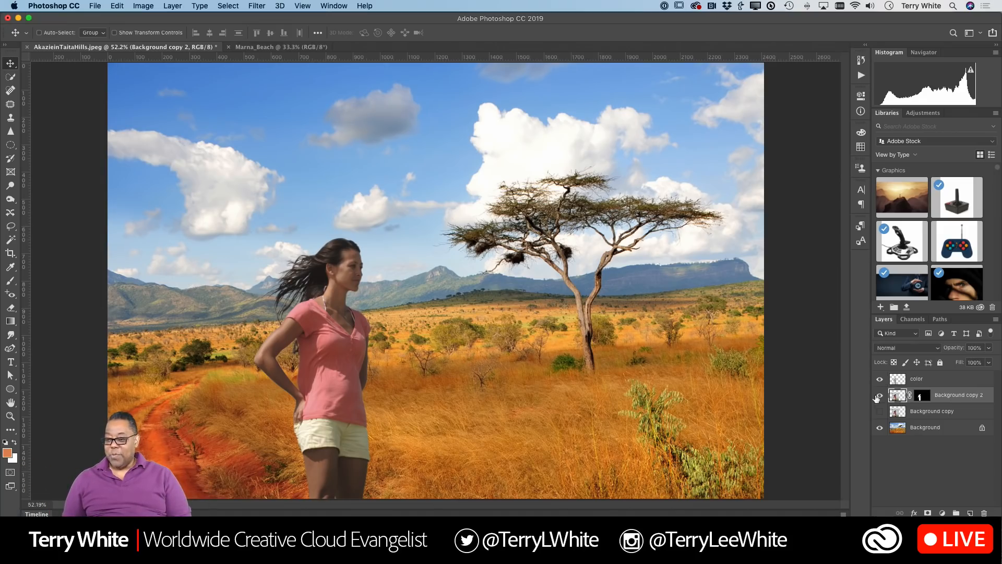
left_click(258, 6)
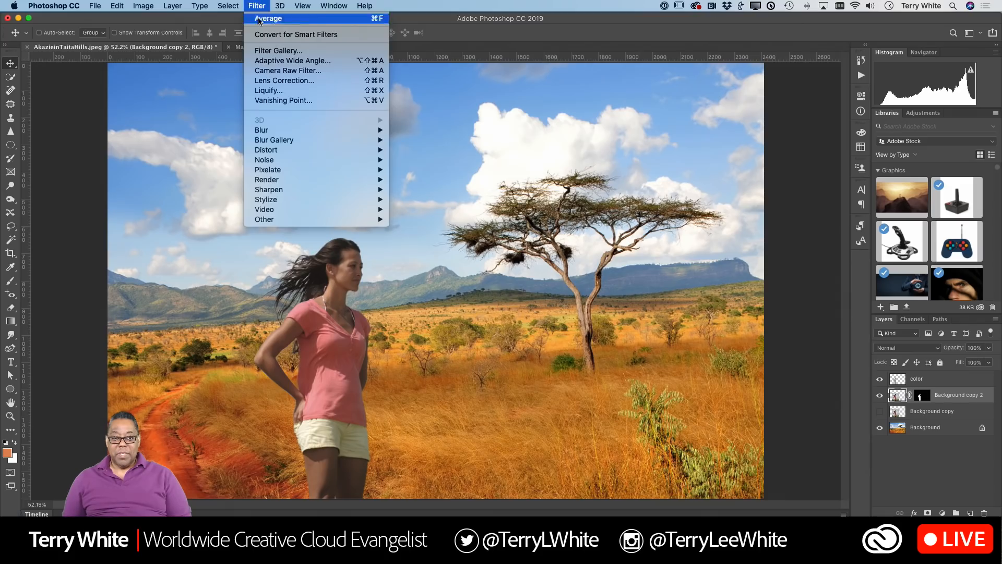
left_click(281, 72)
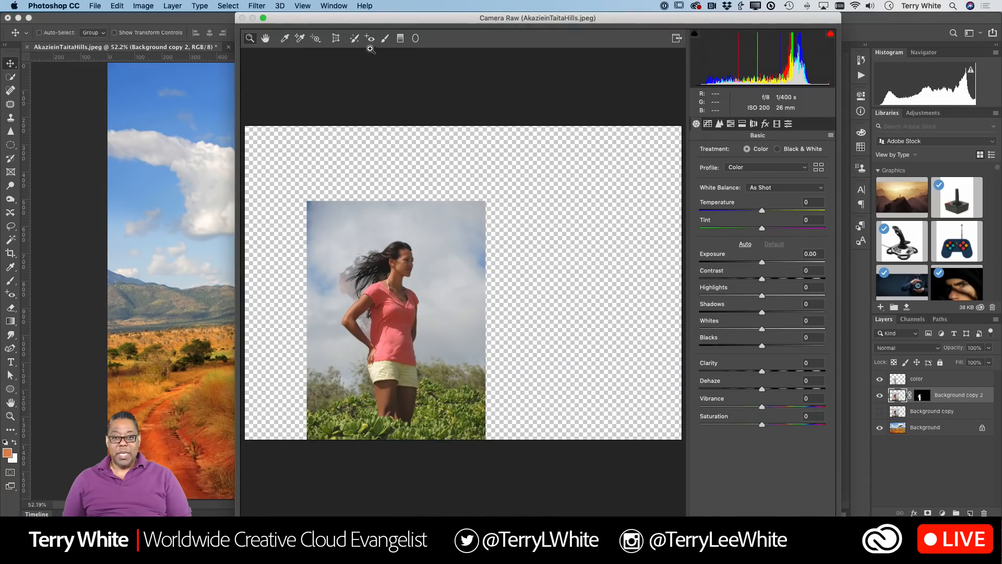
left_click(416, 38)
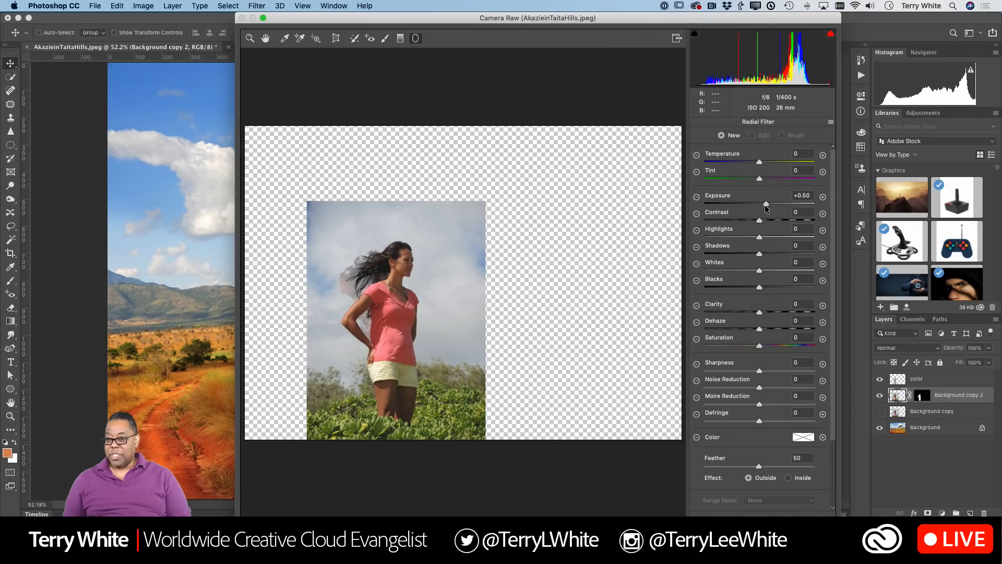
left_click_drag(766, 204, 767, 205)
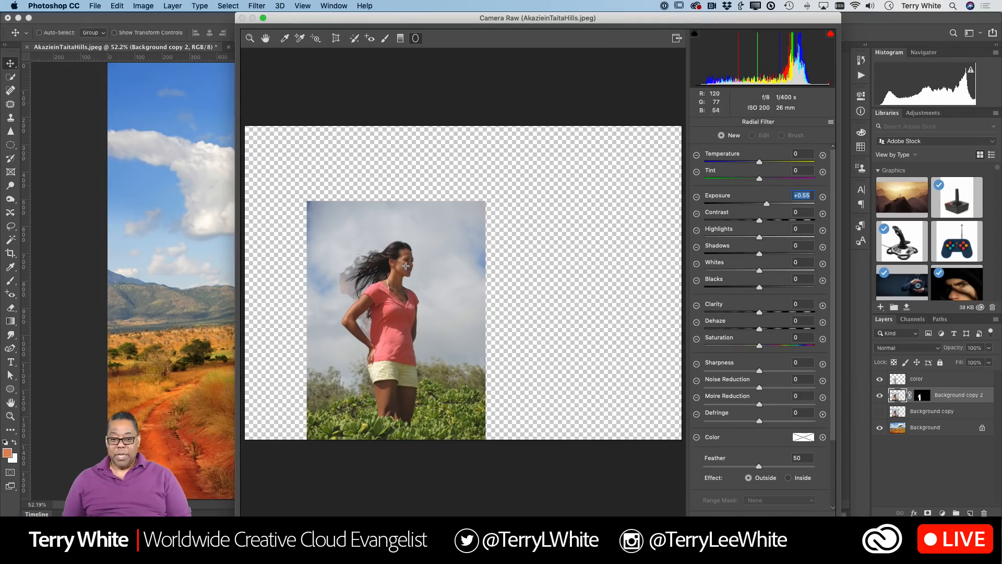
left_click_drag(405, 266, 413, 279)
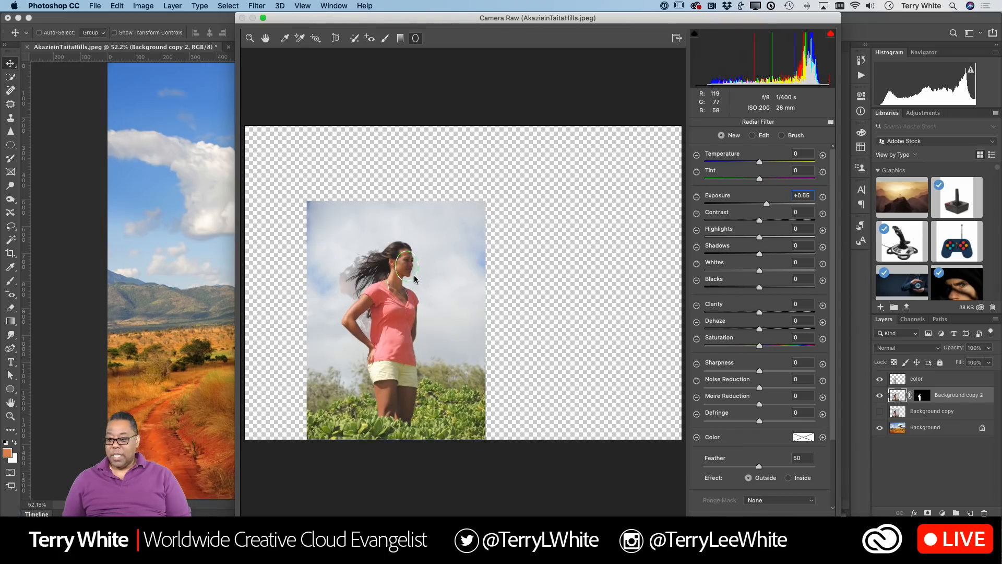
Step: Set the face radial filter's effect to Inside with exposure +0.95, and nudge it slightly upward
left_click(788, 478)
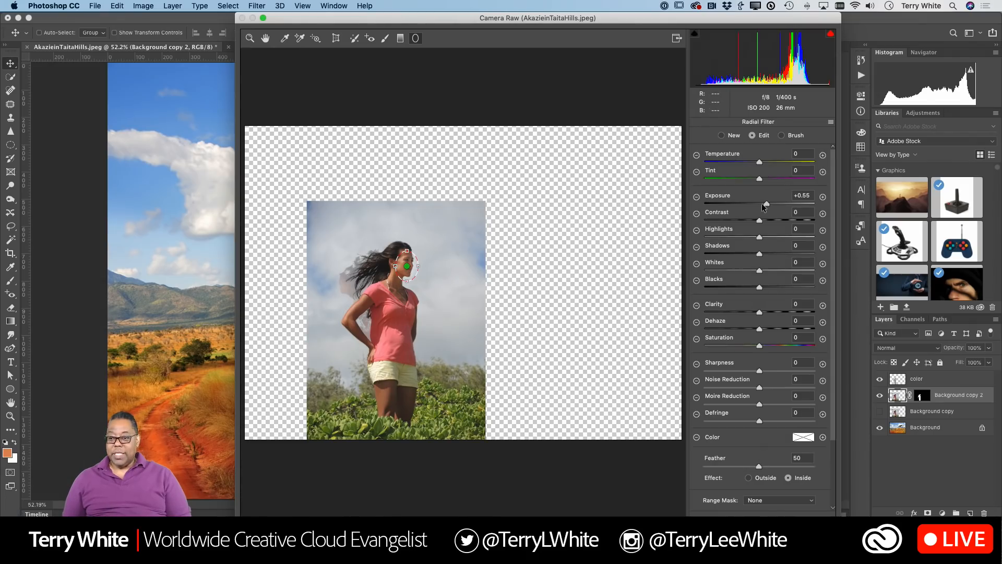
mouse_move(769, 203)
left_mouse_down()
mouse_move(784, 201)
mouse_move(773, 202)
left_mouse_up()
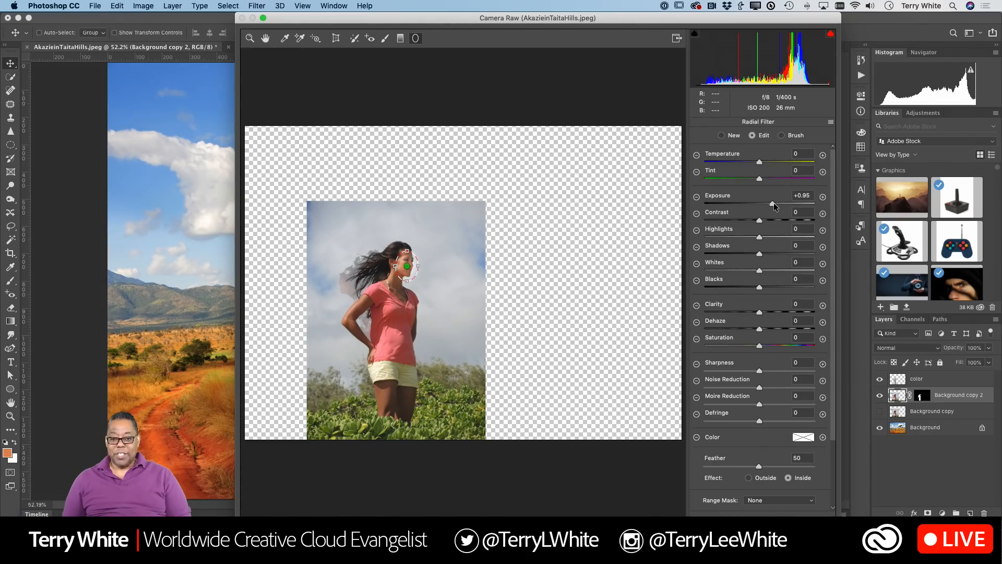
left_click(773, 204)
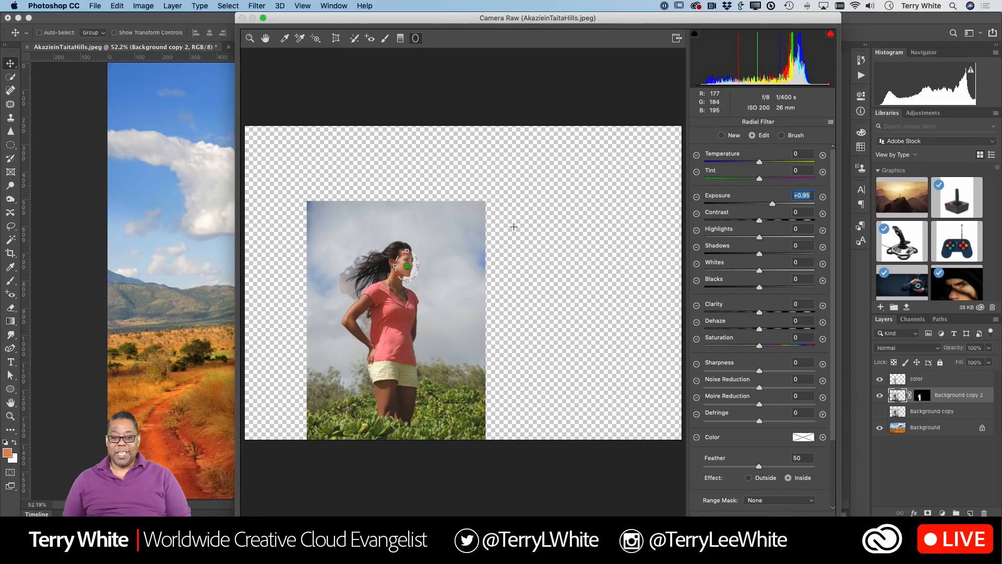
left_click_drag(406, 268, 407, 268)
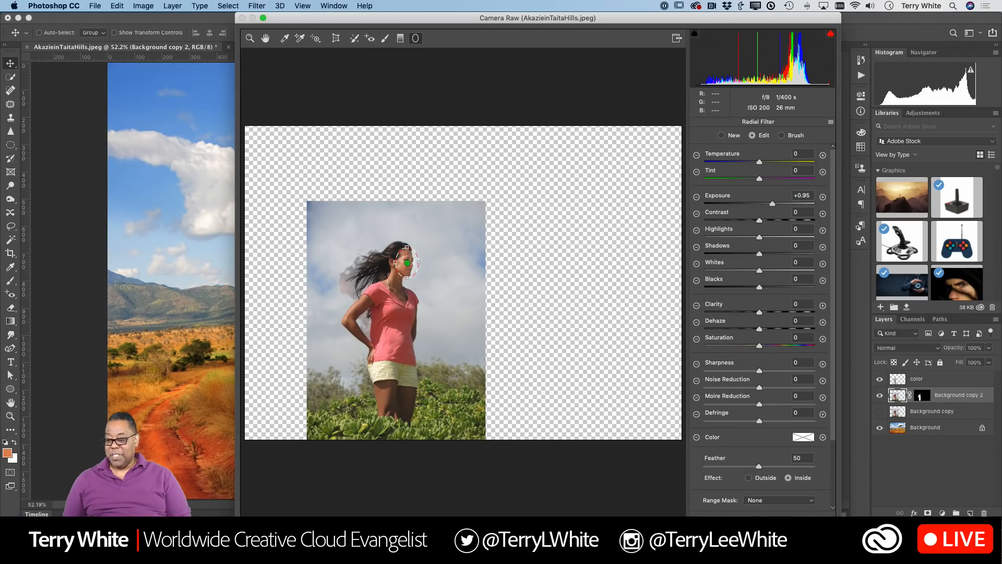
Step: Accept the Camera Raw edit and convert Background copy 2 for smart filters
key("Return")
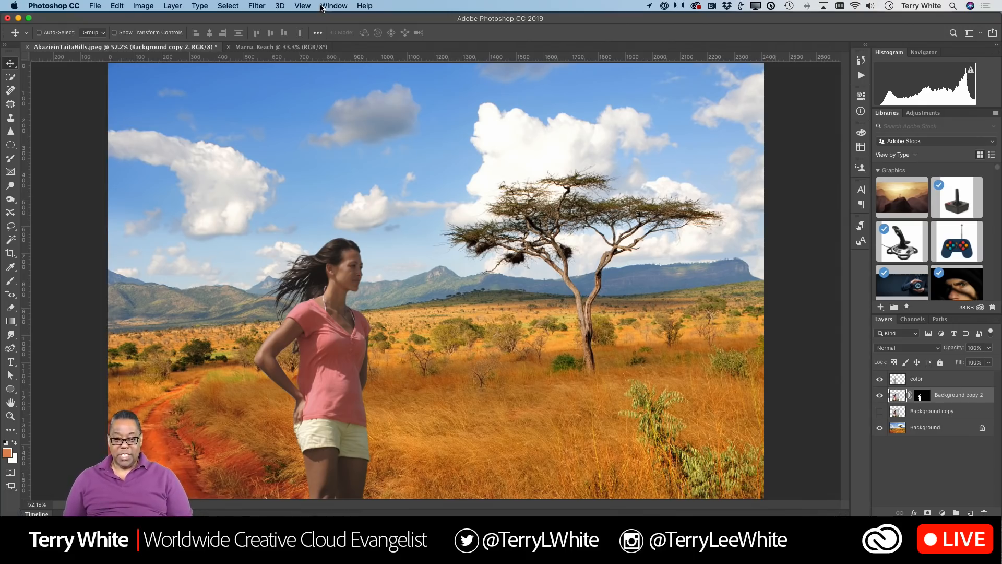
left_click(295, 6)
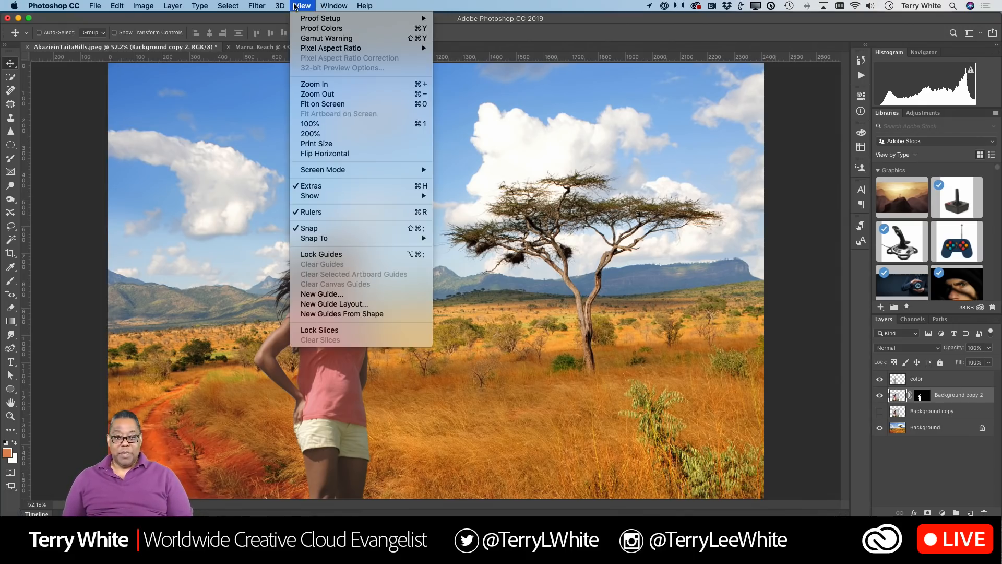
mouse_move(280, 7)
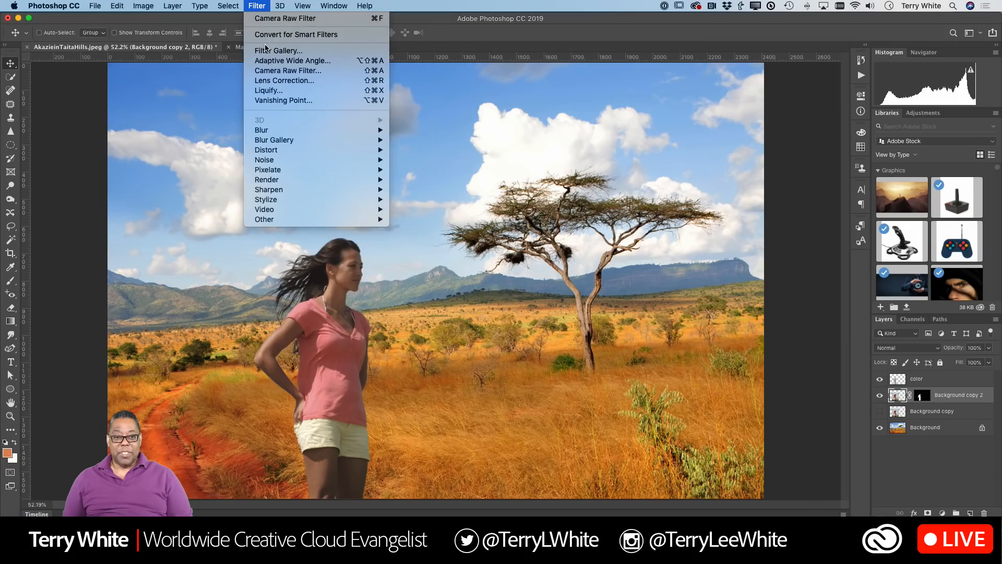
left_click(286, 35)
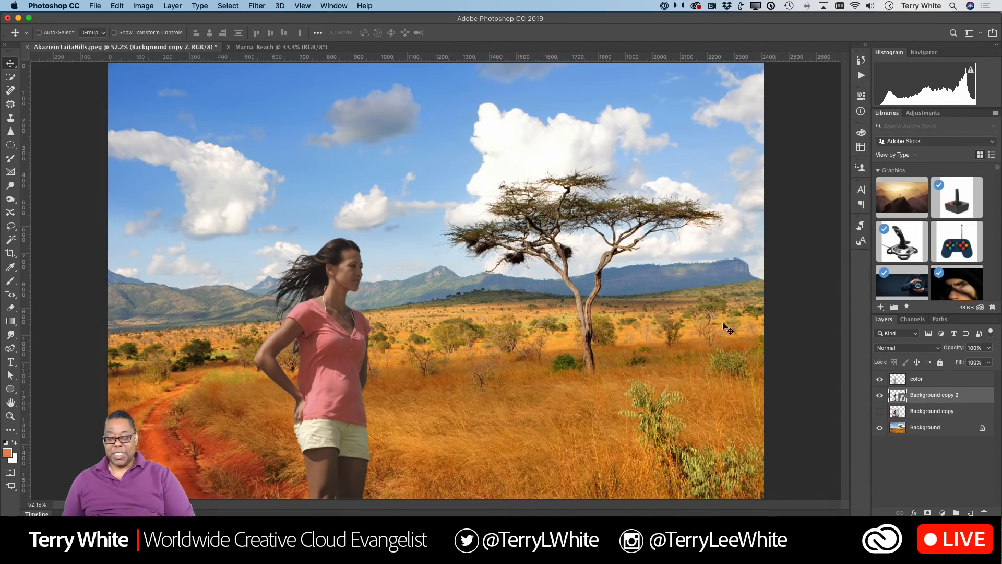
Step: Apply the Camera Raw Filter to Background copy 2 with a small radial filter over the woman's face, exposure +0.95 and effect Inside
left_click(280, 6)
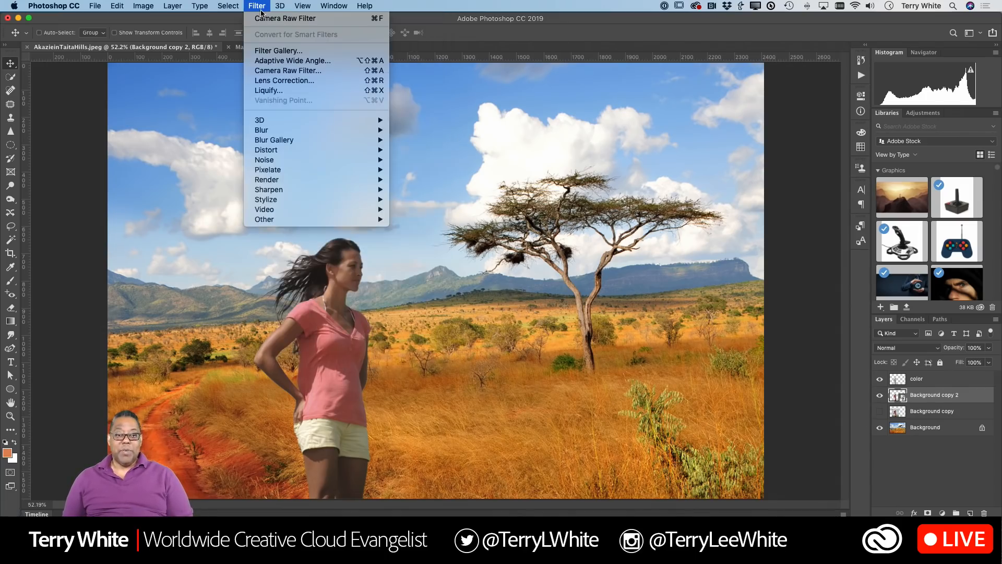
left_click(258, 19)
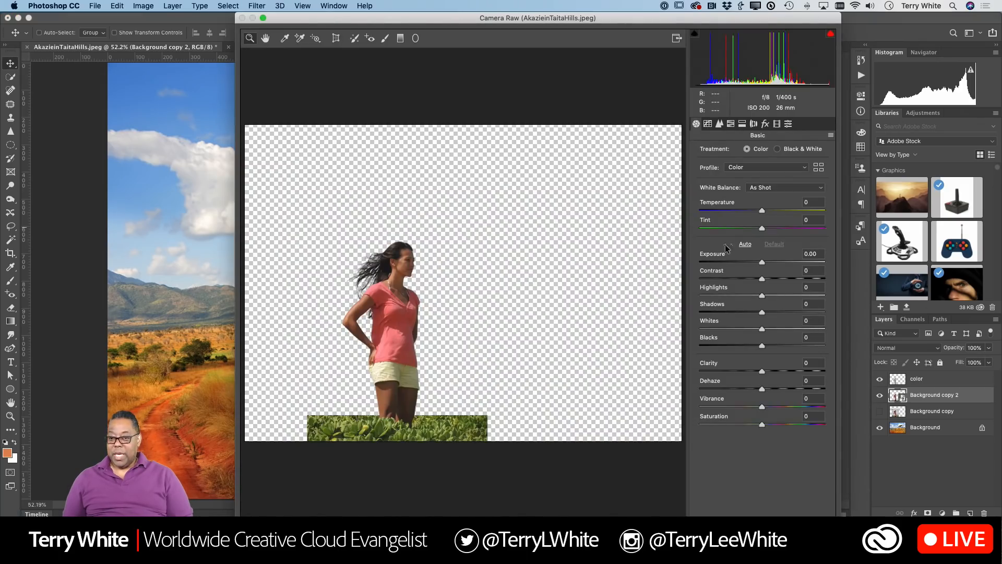
left_click(416, 39)
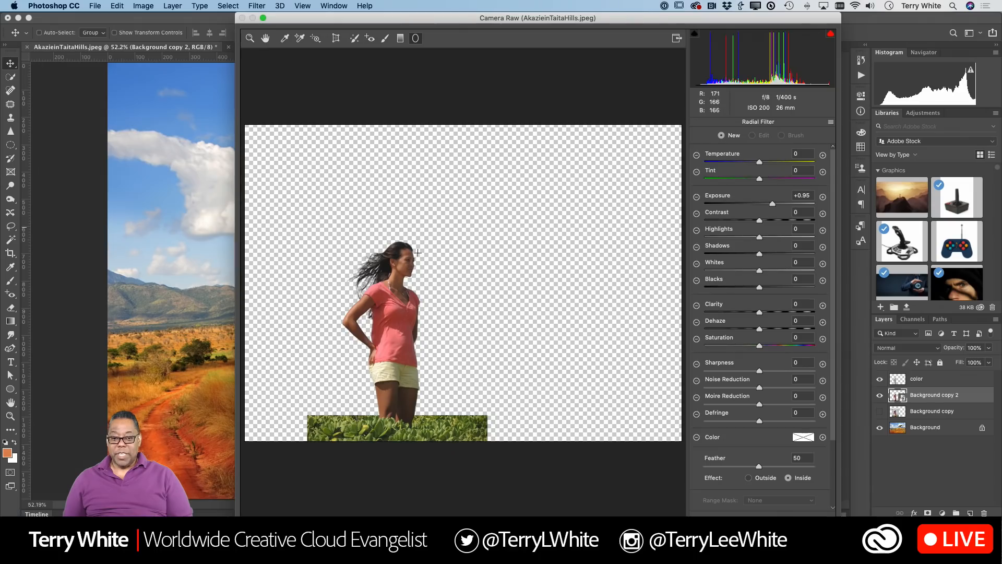
left_click_drag(410, 262, 416, 272)
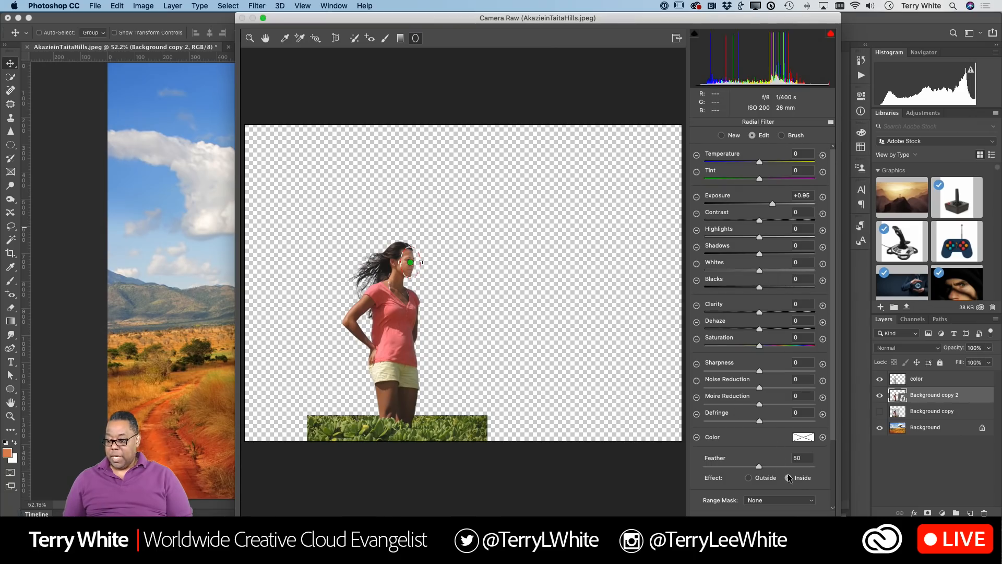
key("Return")
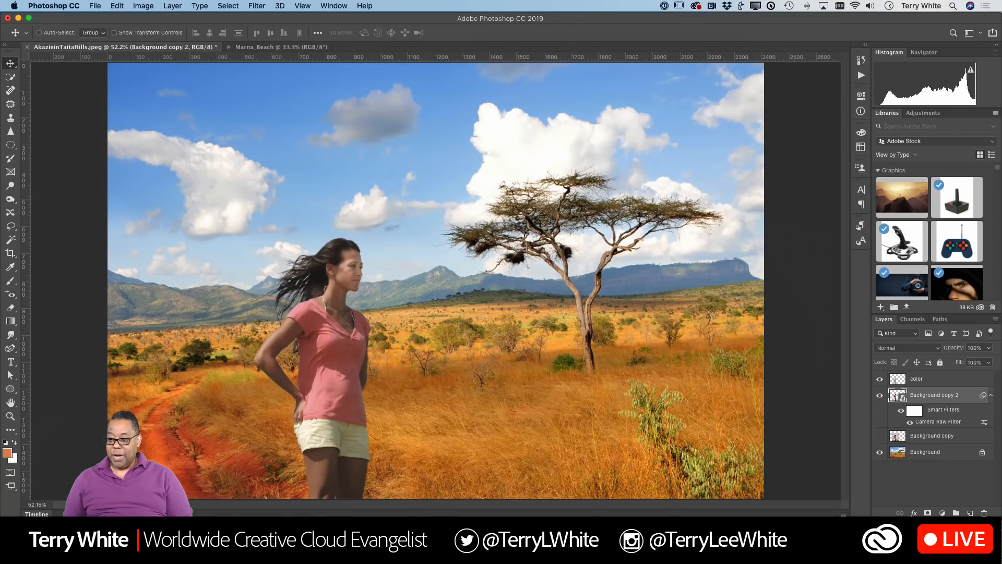
Step: Reopen the Camera Raw smart filter on Background copy 2 and set the face radial filter's exposure to +0.45
double_click(919, 423)
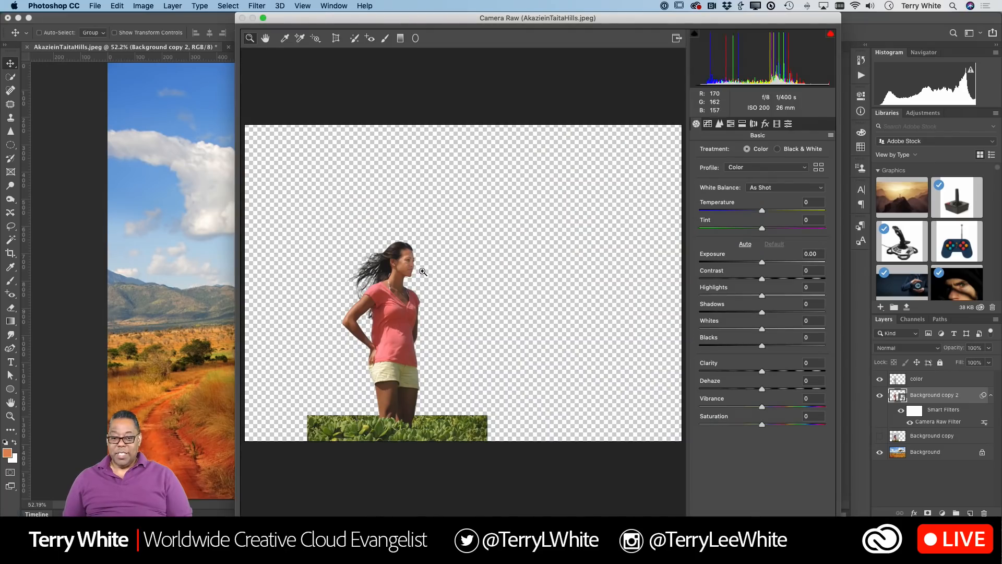
left_click(416, 38)
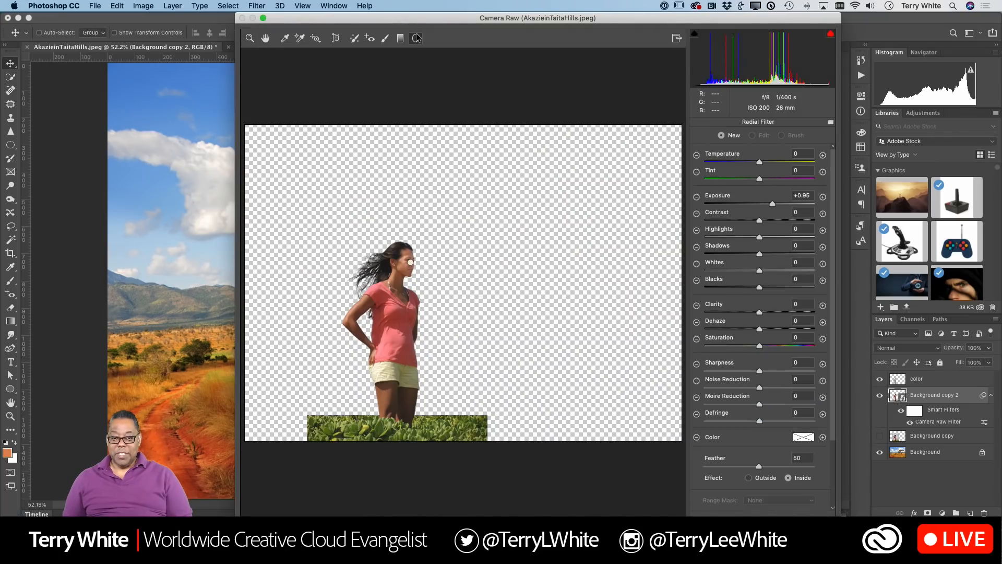
left_click_drag(412, 266, 422, 280)
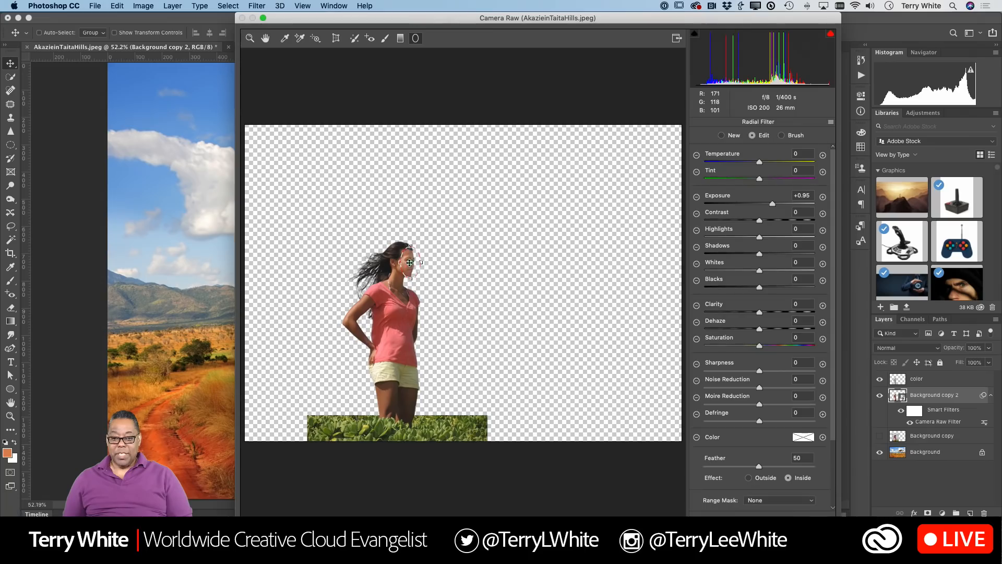
left_click_drag(771, 205, 764, 207)
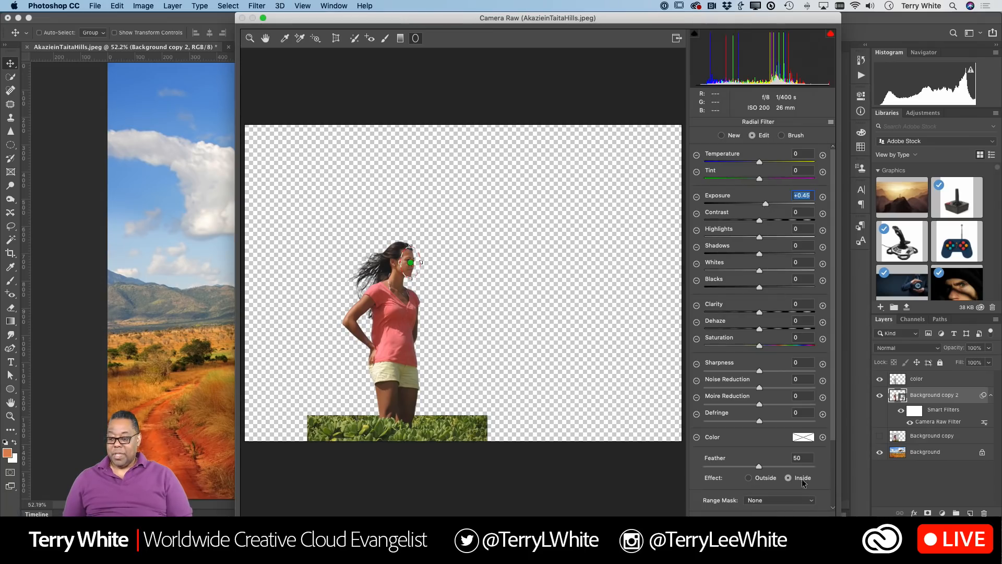
left_click(816, 541)
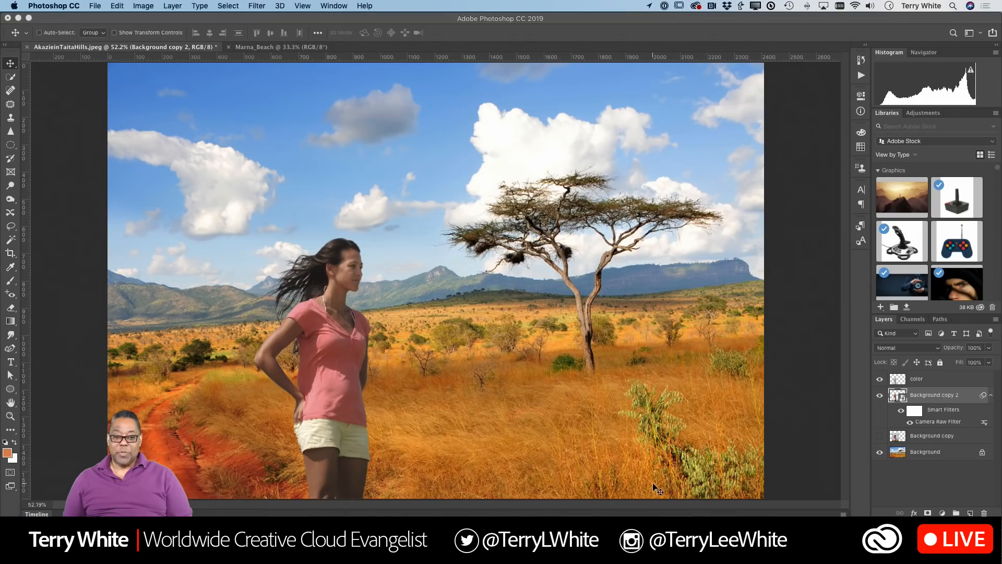